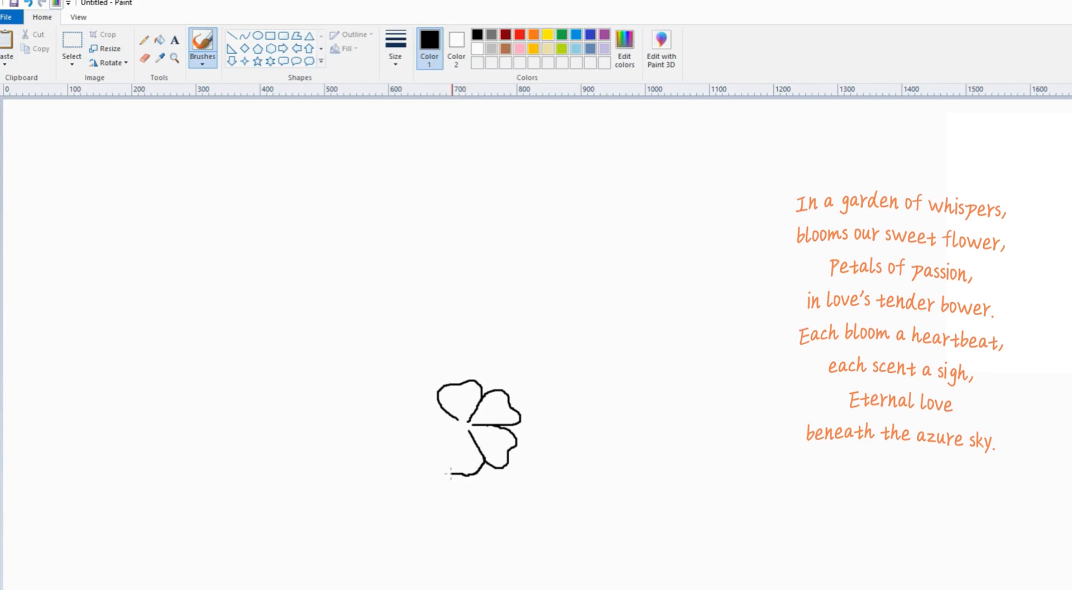
Draw the remaining lower and left petals to complete the large five-petal flower outline.
drag(449, 444, 467, 433)
mouse_move(456, 419)
mouse_down()
mouse_move(430, 414)
mouse_move(417, 421)
mouse_move(442, 453)
mouse_up()
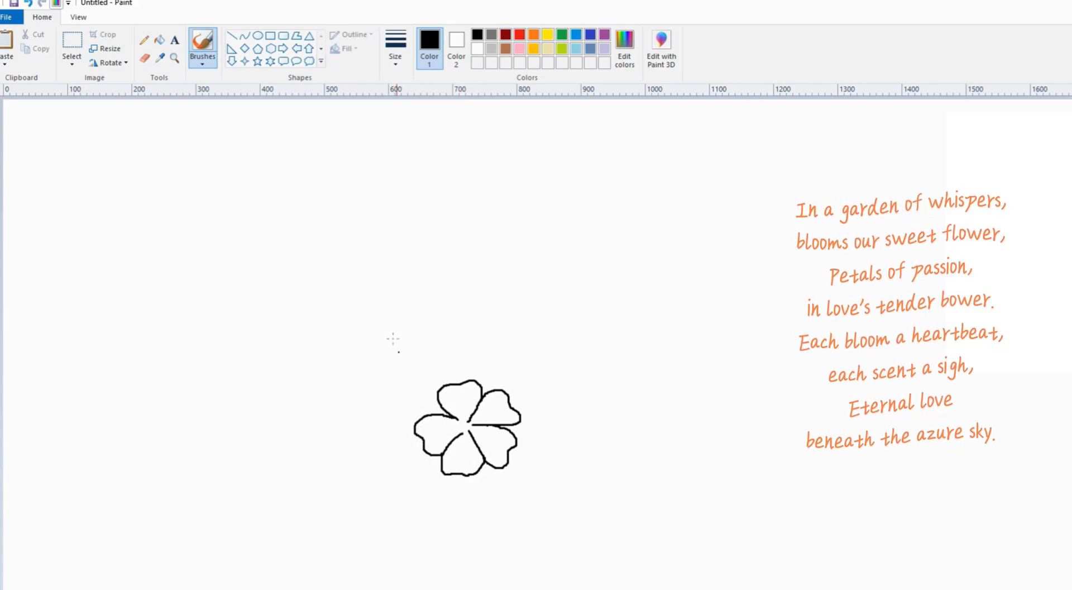
Draw fine black lines radiating from the centre of the large flower at the thinnest size.
click(211, 69)
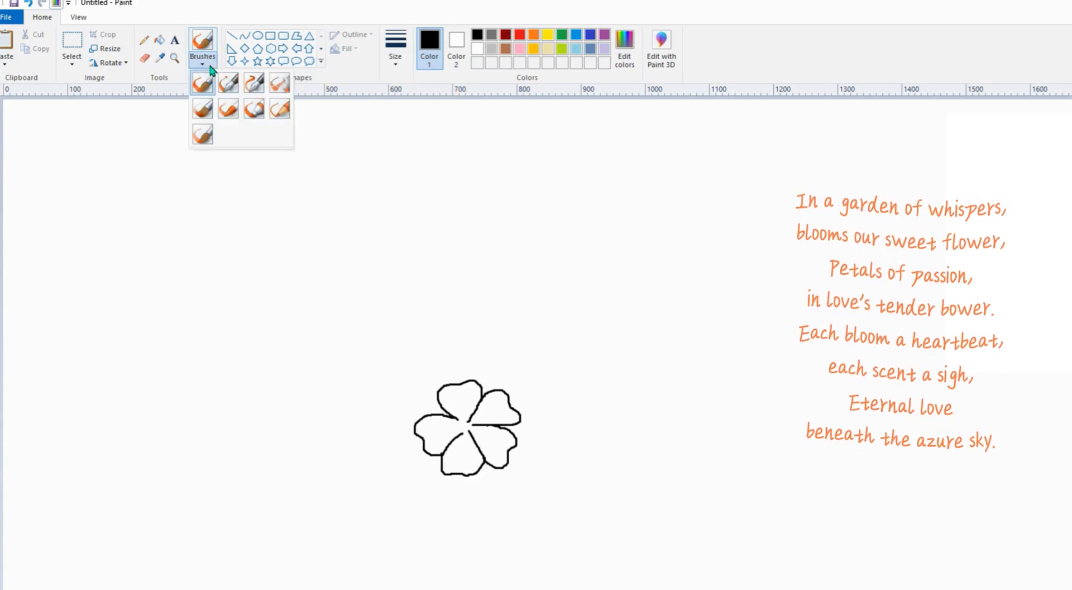
click(196, 112)
click(402, 51)
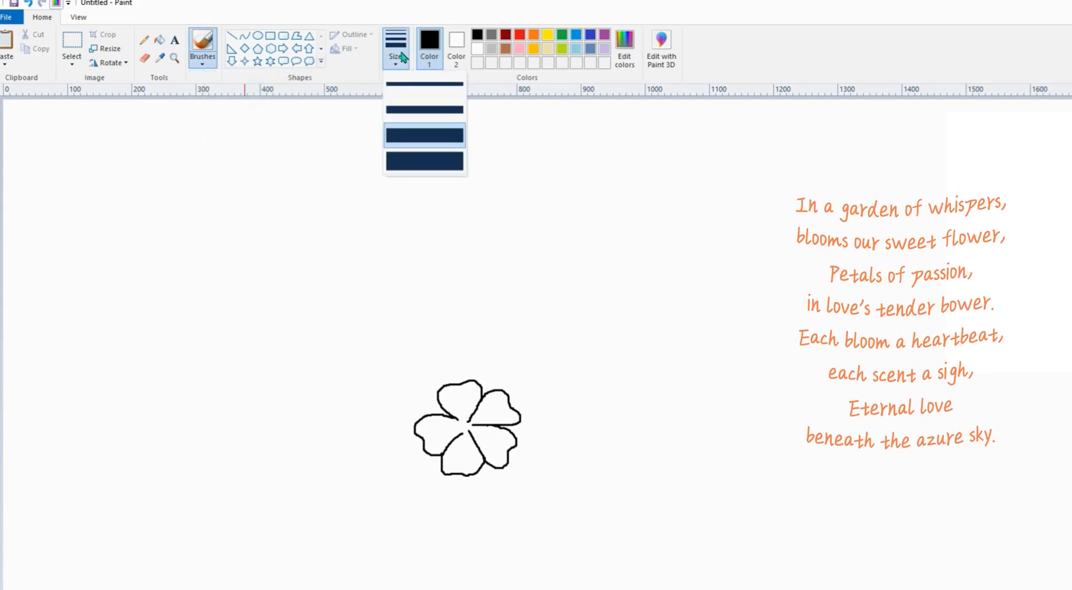
click(406, 84)
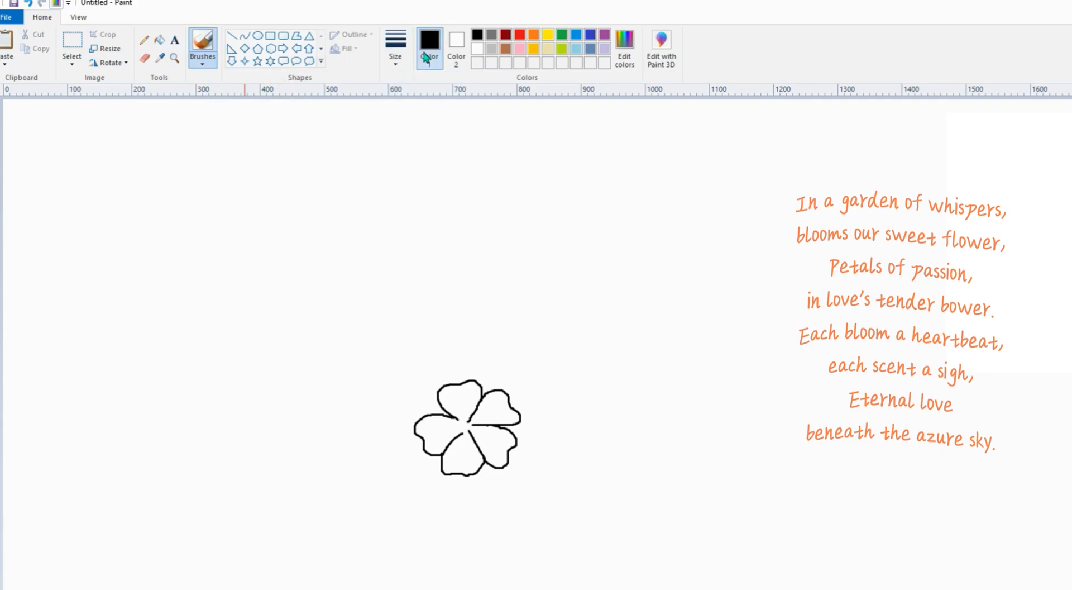
drag(460, 410, 466, 429)
drag(479, 415, 465, 429)
drag(449, 426, 460, 425)
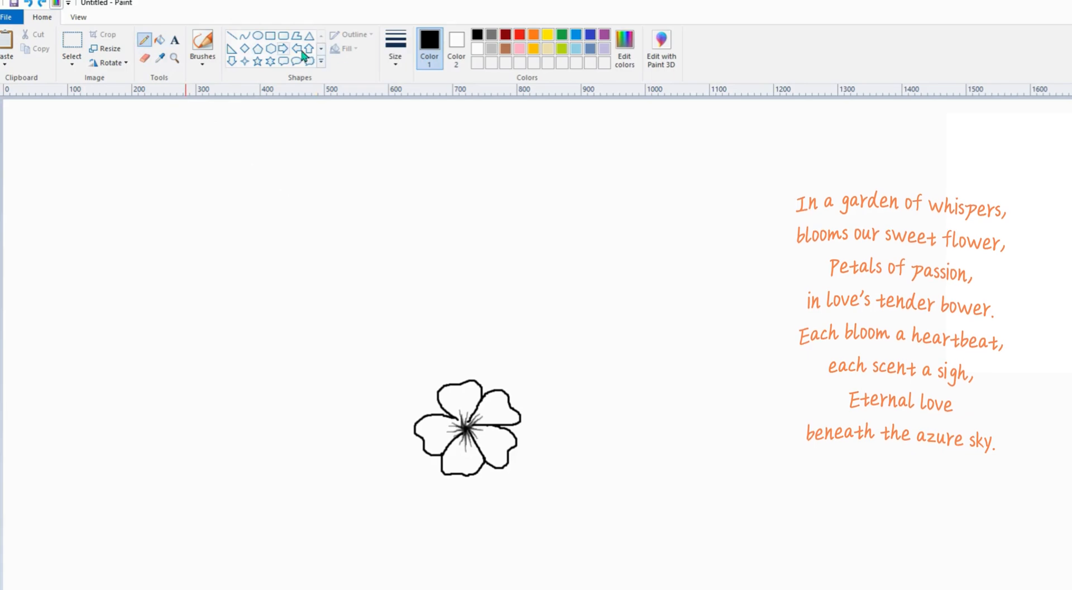
Add short accent lines on the large flower's petals with the Pencil at its thinnest size.
click(396, 53)
click(401, 84)
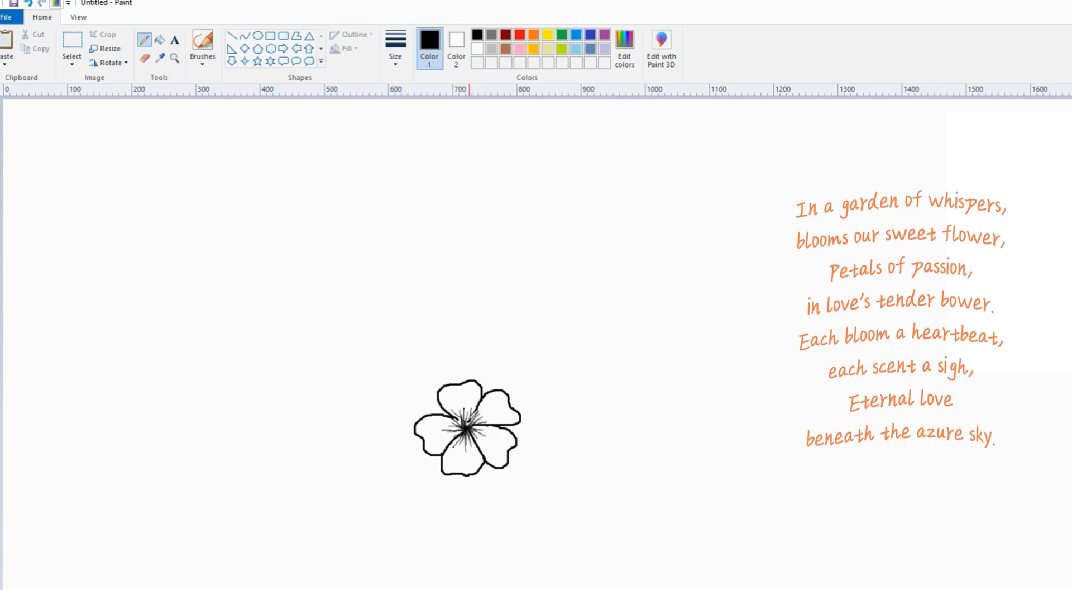
drag(443, 397, 500, 422)
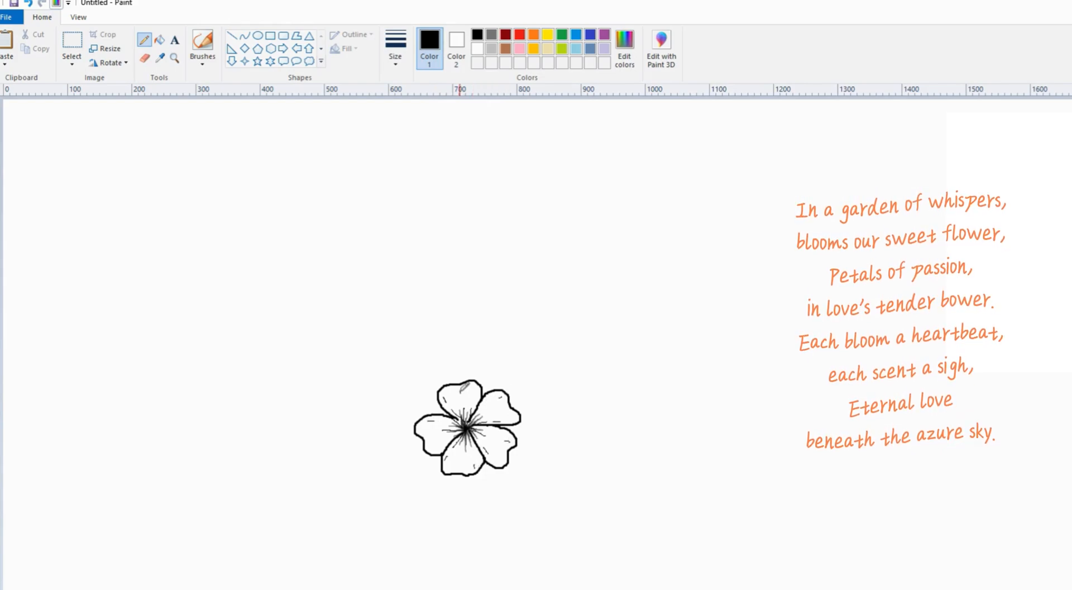
Outline a smaller five-petal flower above and left of the large one with the basic Brush at the second-thinnest size.
click(202, 45)
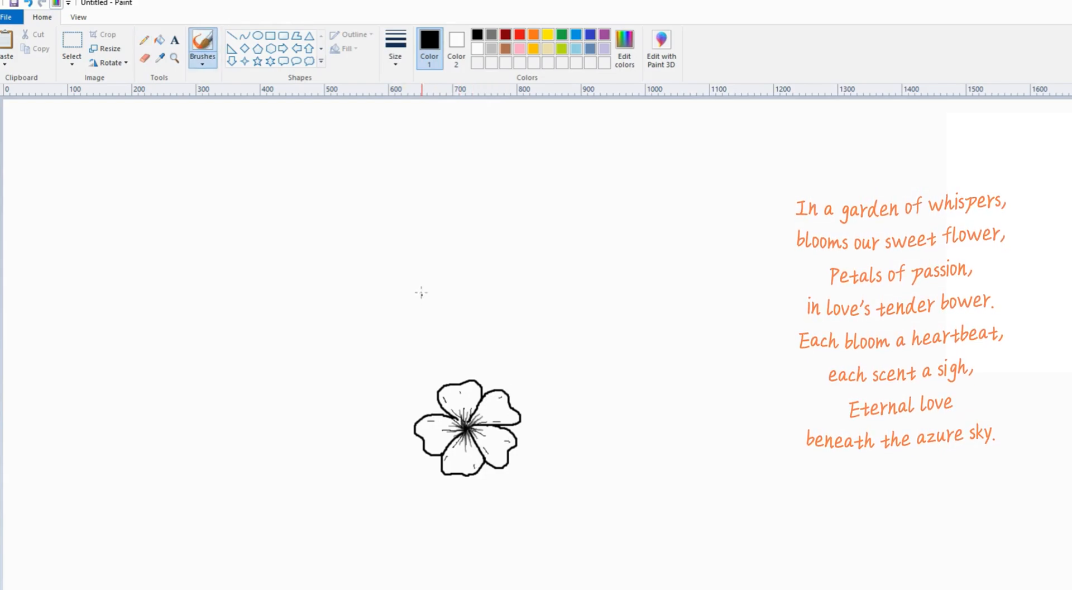
click(203, 63)
click(203, 84)
click(396, 50)
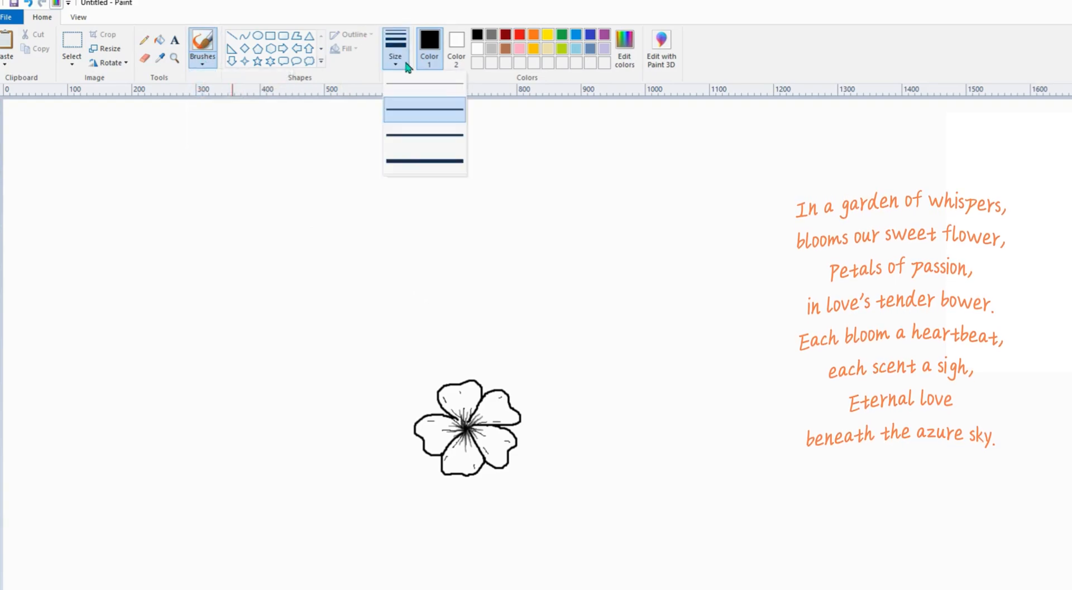
click(410, 114)
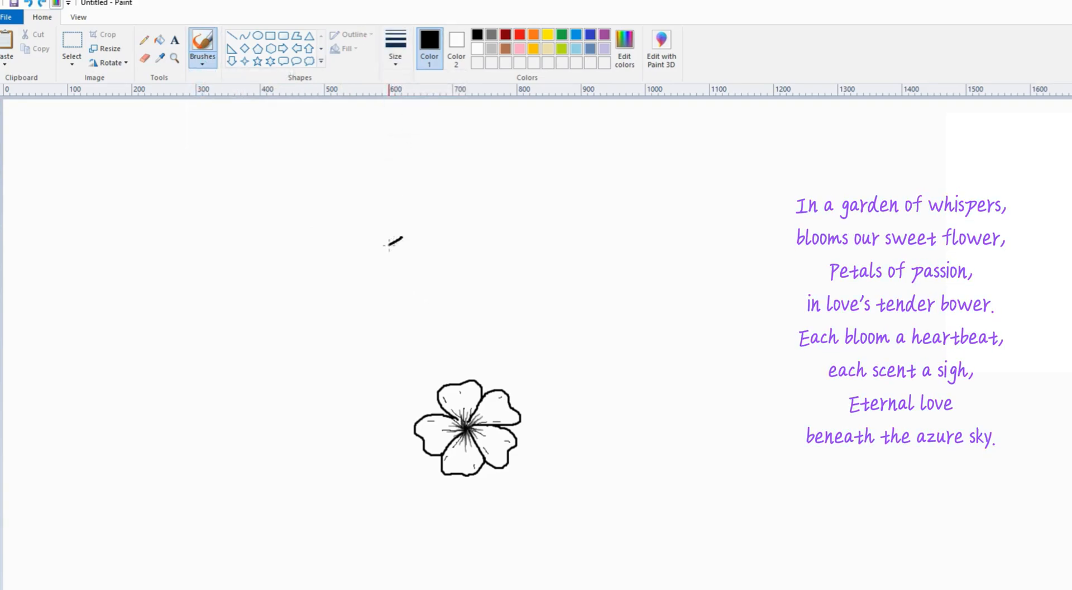
mouse_move(419, 238)
mouse_down()
mouse_move(406, 235)
mouse_move(404, 211)
mouse_up()
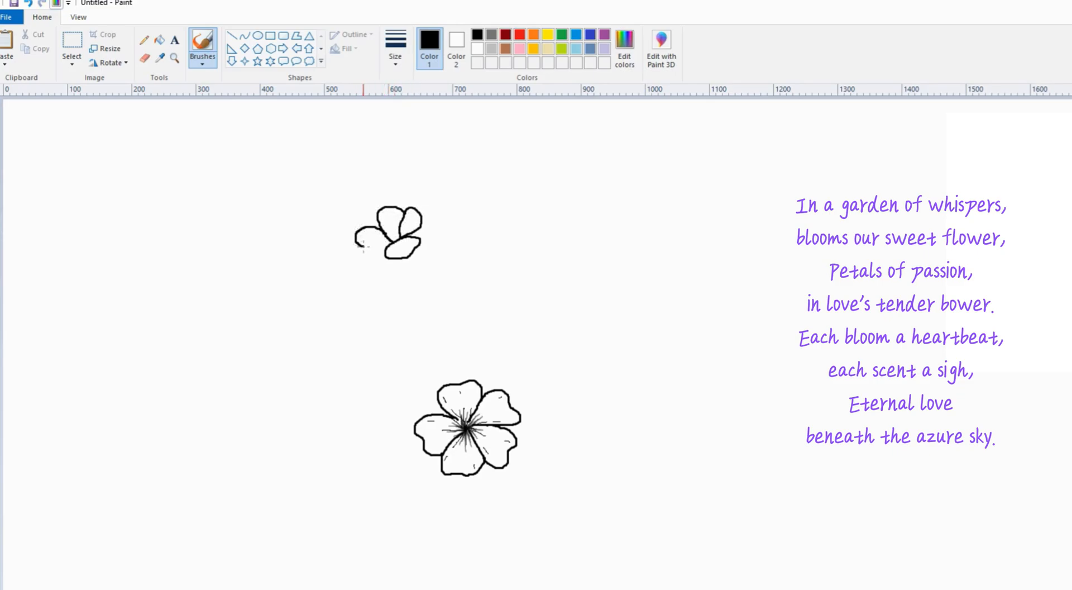
mouse_move(391, 250)
mouse_down()
mouse_move(361, 249)
mouse_move(389, 246)
mouse_up()
Draw fine vein lines on the small flower's petals with the Pencil at its thinnest size.
click(144, 39)
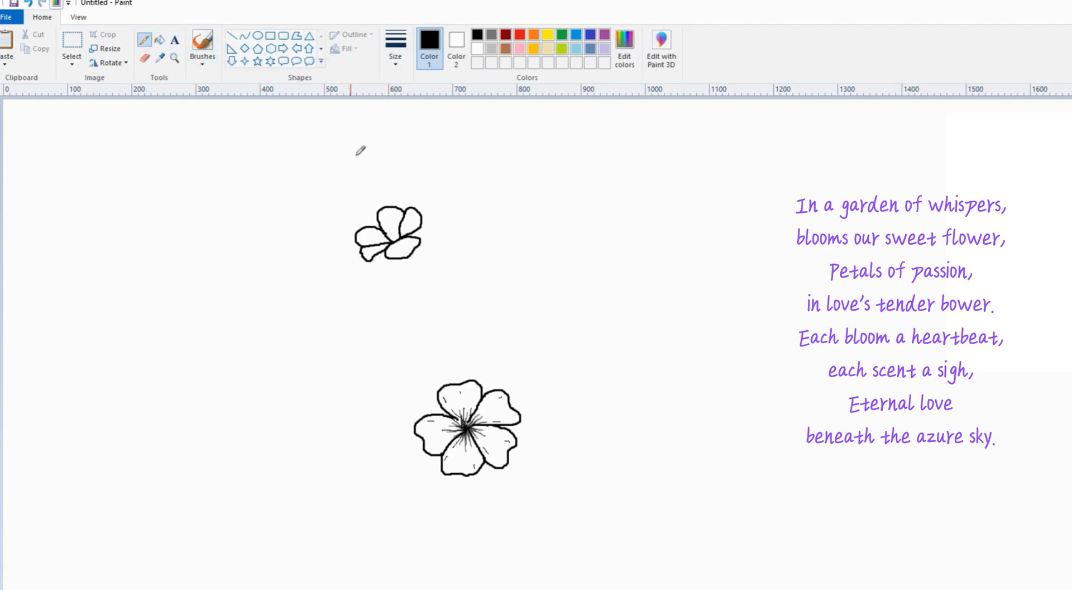
click(396, 49)
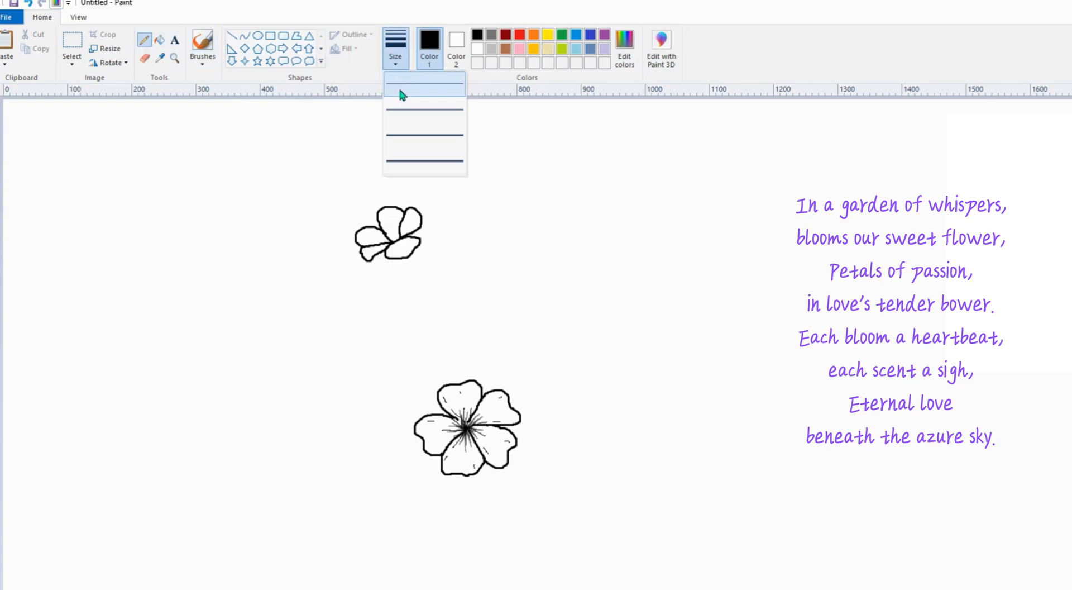
click(402, 87)
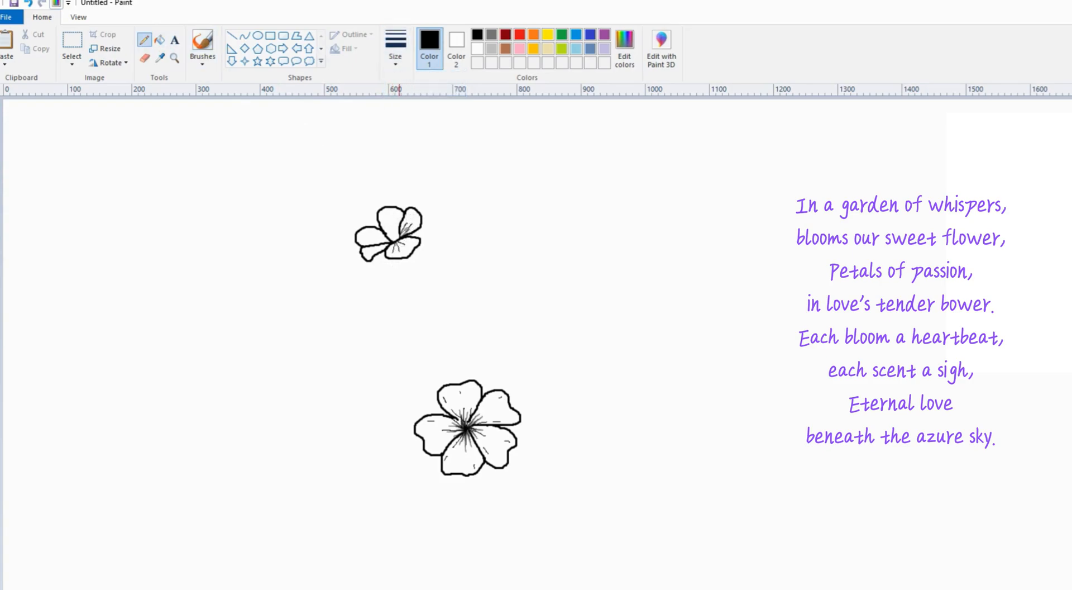
drag(399, 239, 396, 214)
drag(389, 239, 367, 248)
Darken the centre of the small flower with the Oil brush at its thinnest size.
click(202, 68)
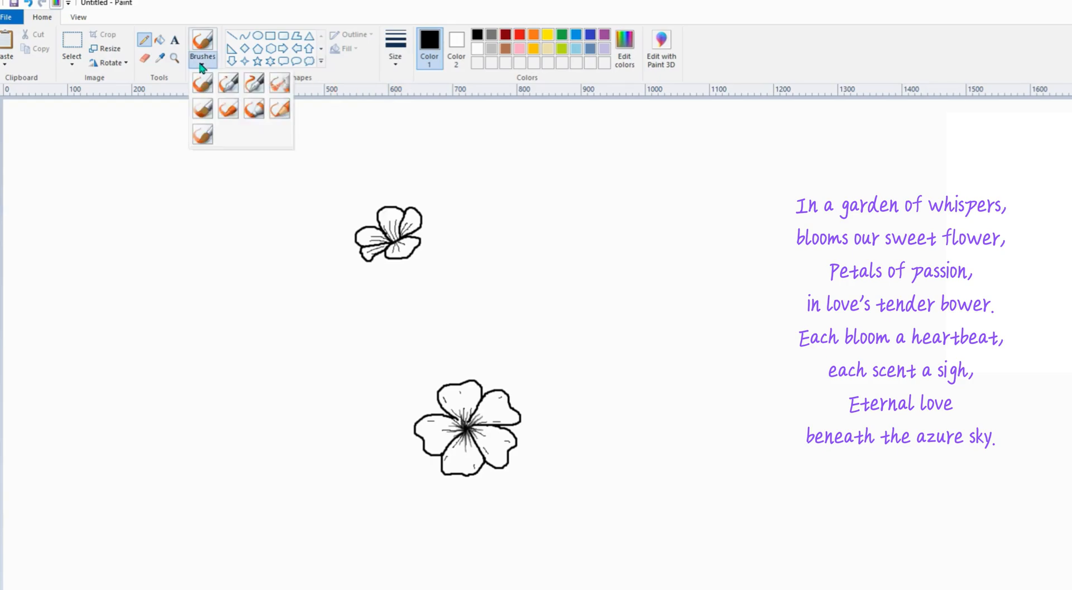
click(201, 108)
click(389, 50)
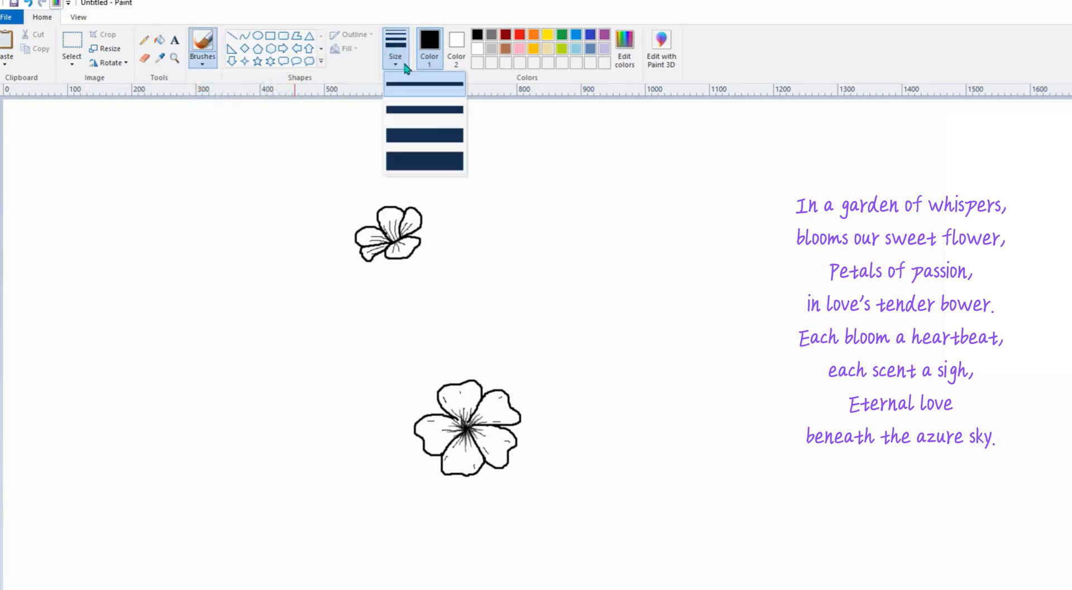
click(412, 79)
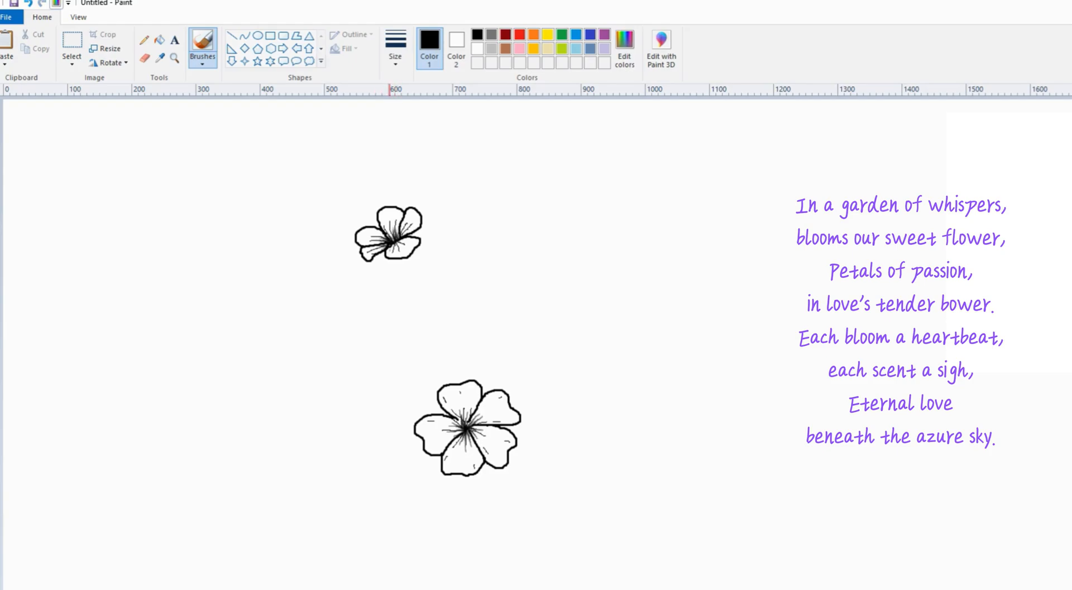
Place a horizontally flipped, slightly enlarged copy of the small flower to its lower right, above the large flower.
click(71, 42)
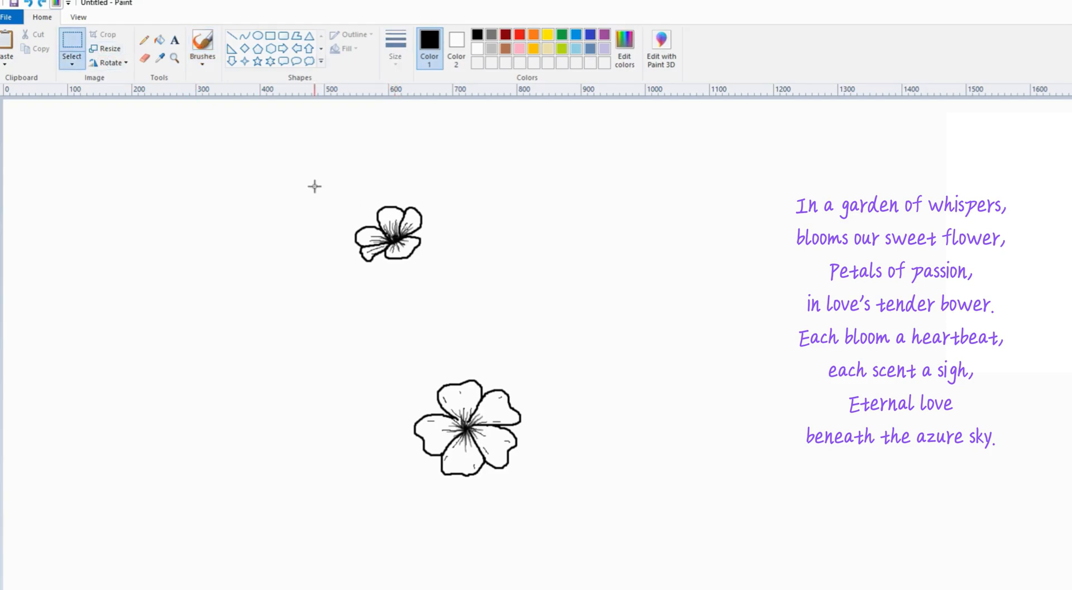
drag(333, 193, 431, 268)
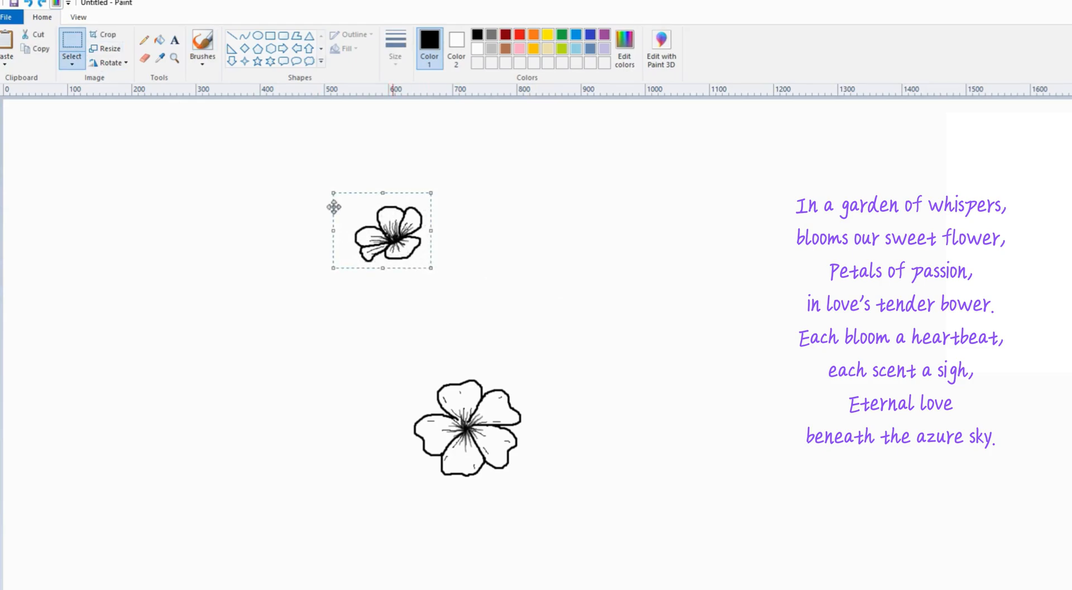
click(10, 43)
click(121, 64)
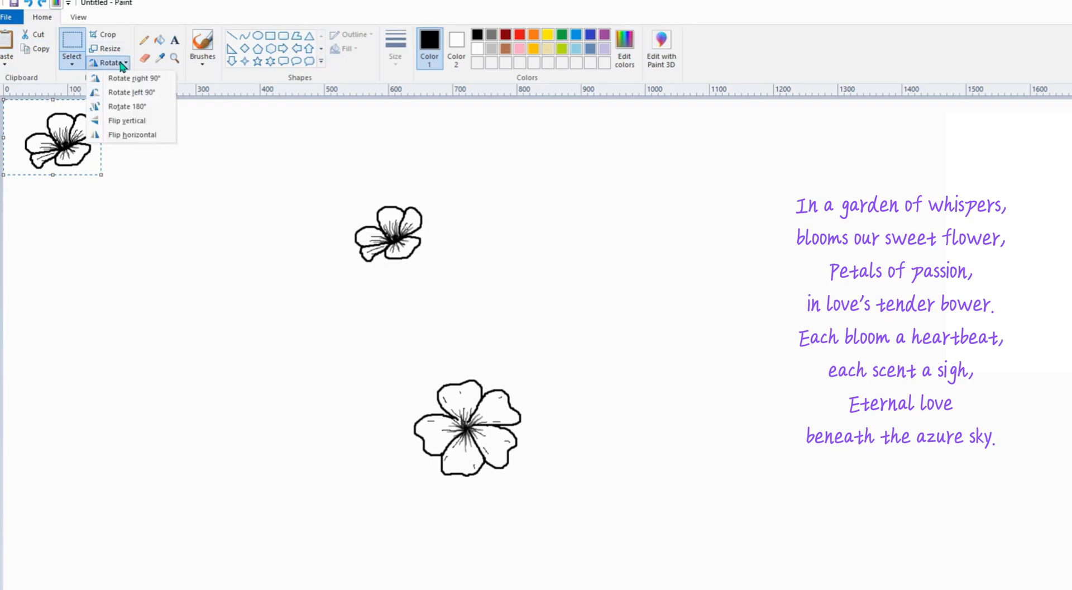
click(132, 134)
drag(141, 160, 597, 318)
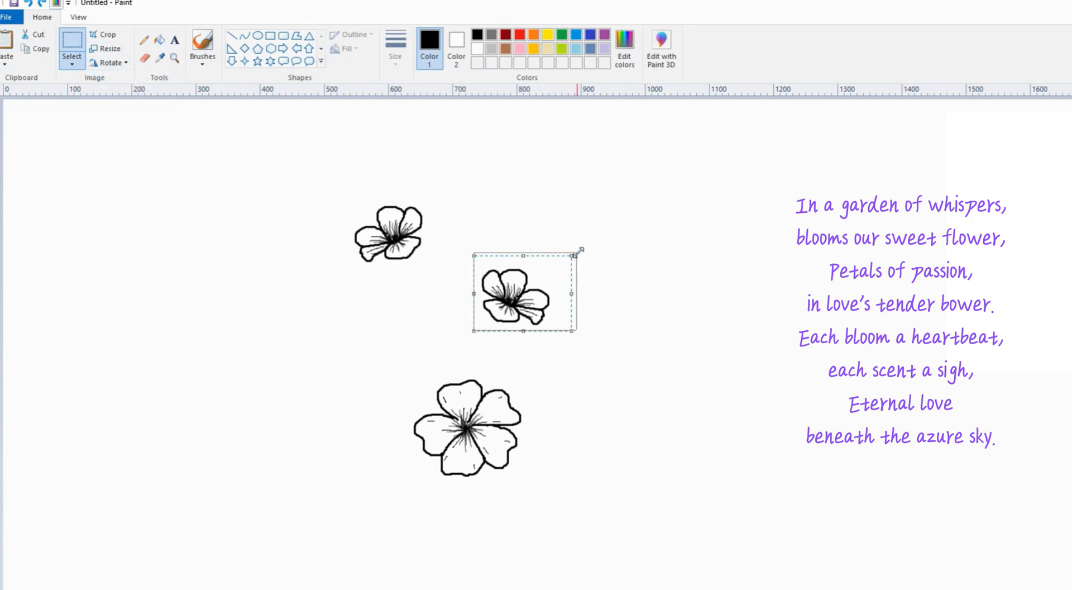
drag(579, 252, 583, 250)
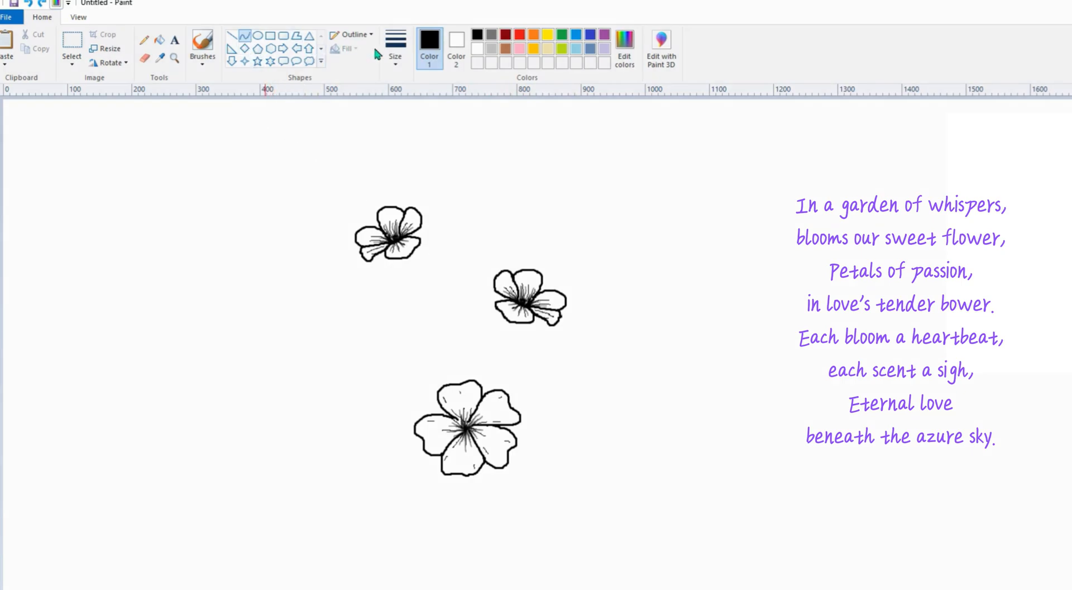
Draw a curved stem base below the large flower with the Curve tool at the third line thickness.
click(395, 48)
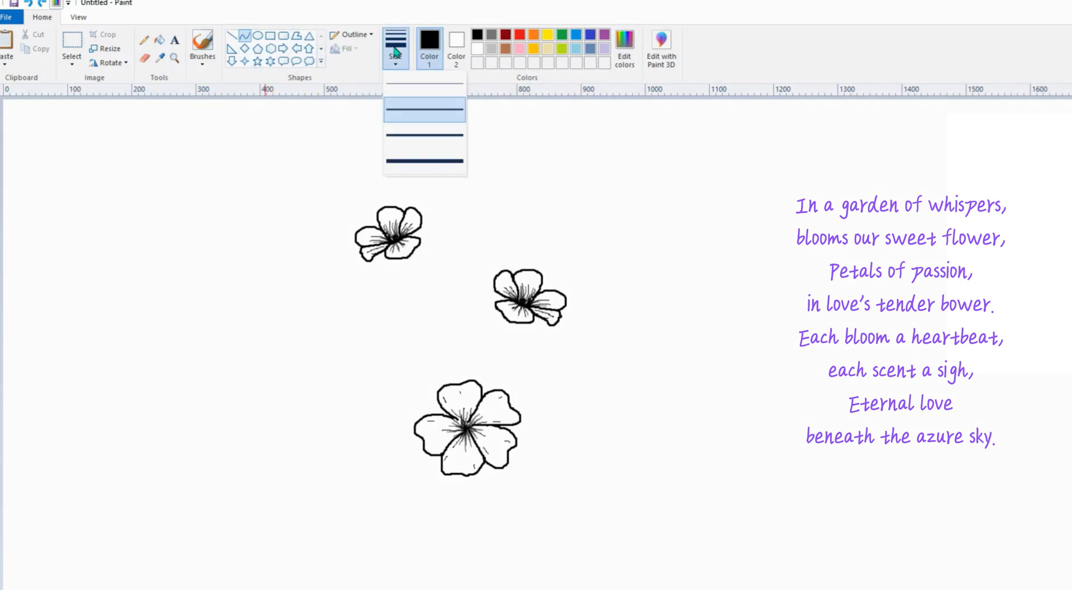
click(418, 140)
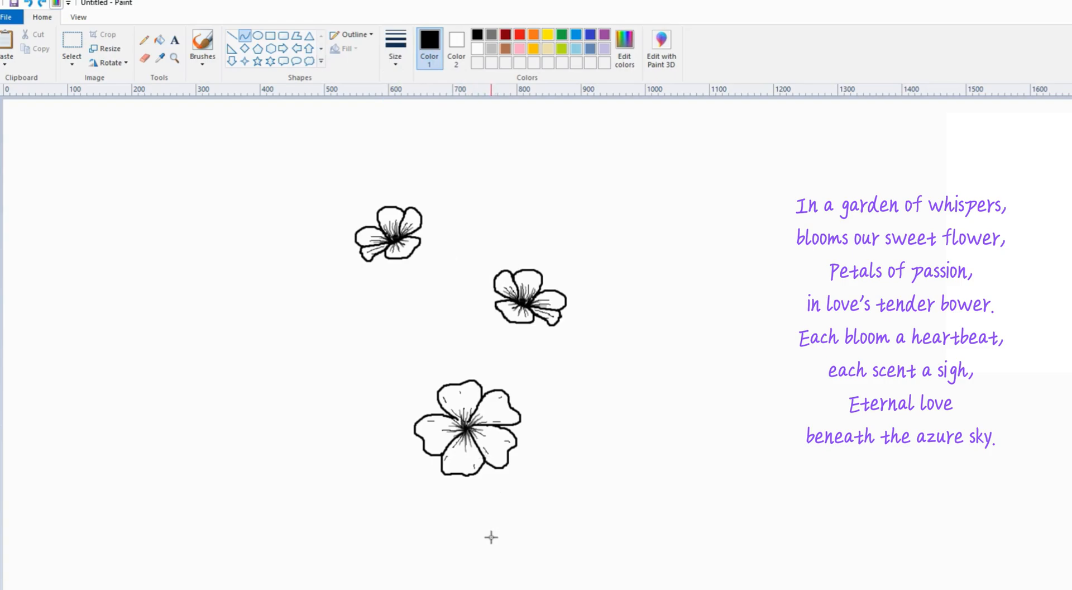
mouse_move(493, 584)
mouse_down()
mouse_move(465, 549)
mouse_move(462, 521)
mouse_up()
drag(491, 568, 462, 519)
Connect the stem base to the large flower with a curve at the second-thinnest line size.
click(396, 49)
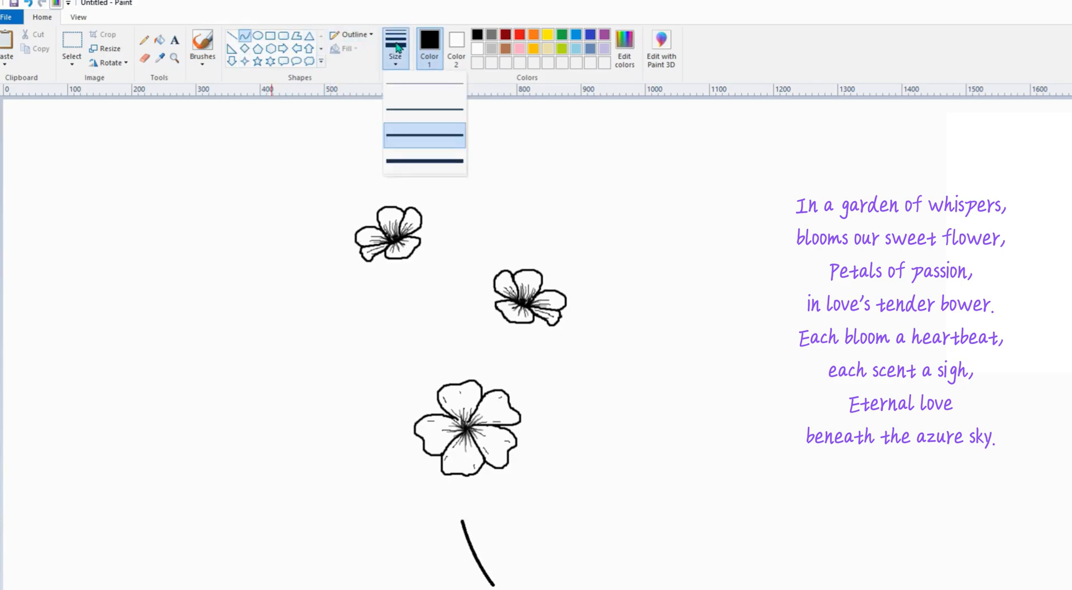
click(426, 113)
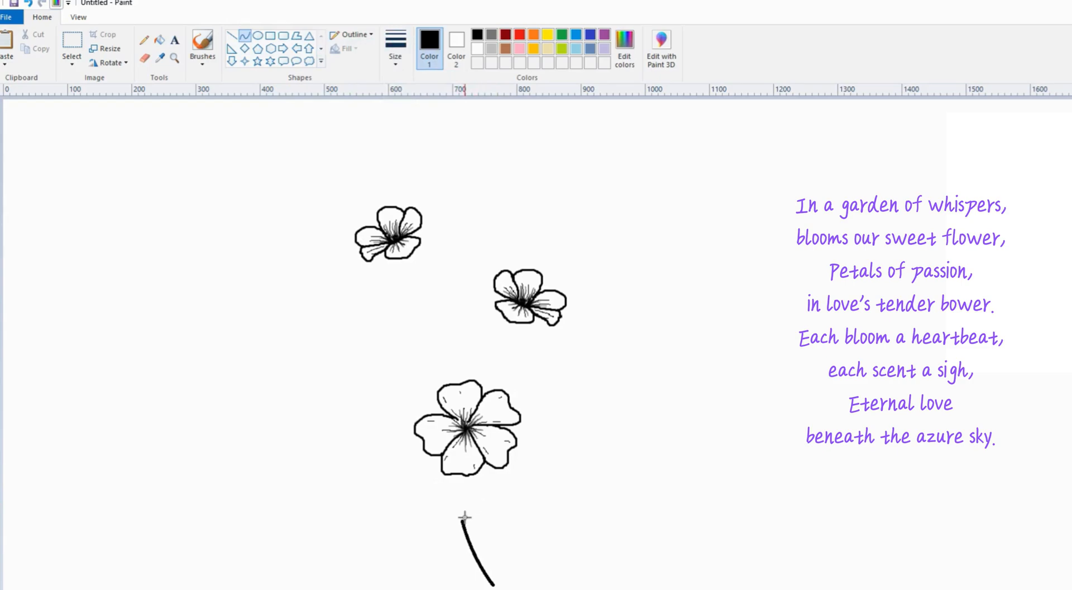
drag(461, 520, 449, 474)
drag(458, 513, 458, 511)
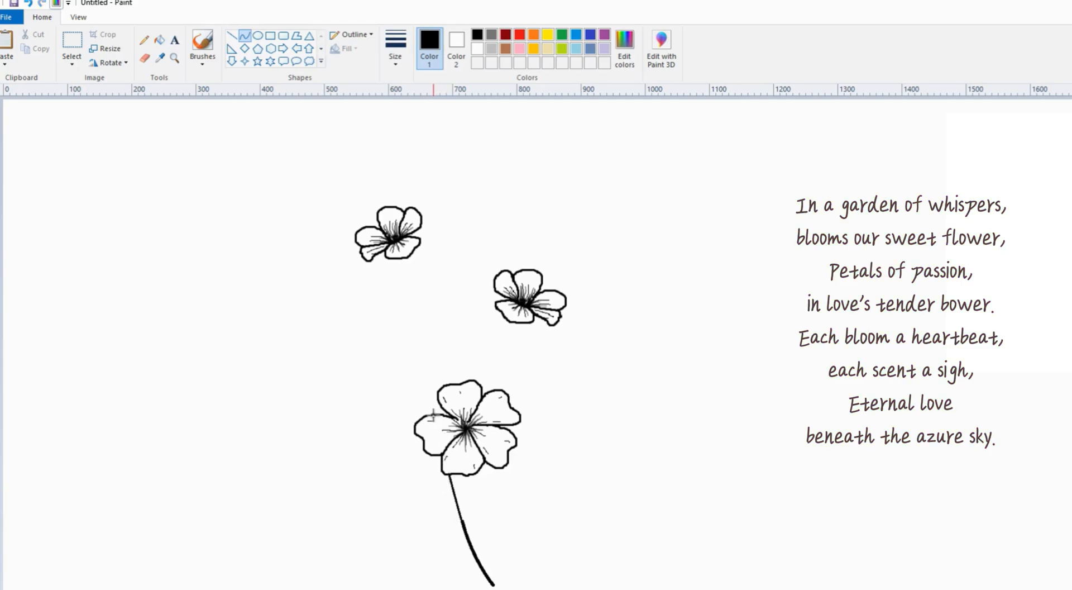
Draw curved stems from behind the large flower to both small flowers, branching the right one off the left.
drag(433, 414, 407, 258)
mouse_move(429, 385)
mouse_down()
mouse_move(419, 280)
mouse_move(416, 313)
mouse_up()
mouse_move(508, 321)
mouse_down()
mouse_move(448, 347)
mouse_move(431, 398)
mouse_up()
drag(501, 326, 445, 361)
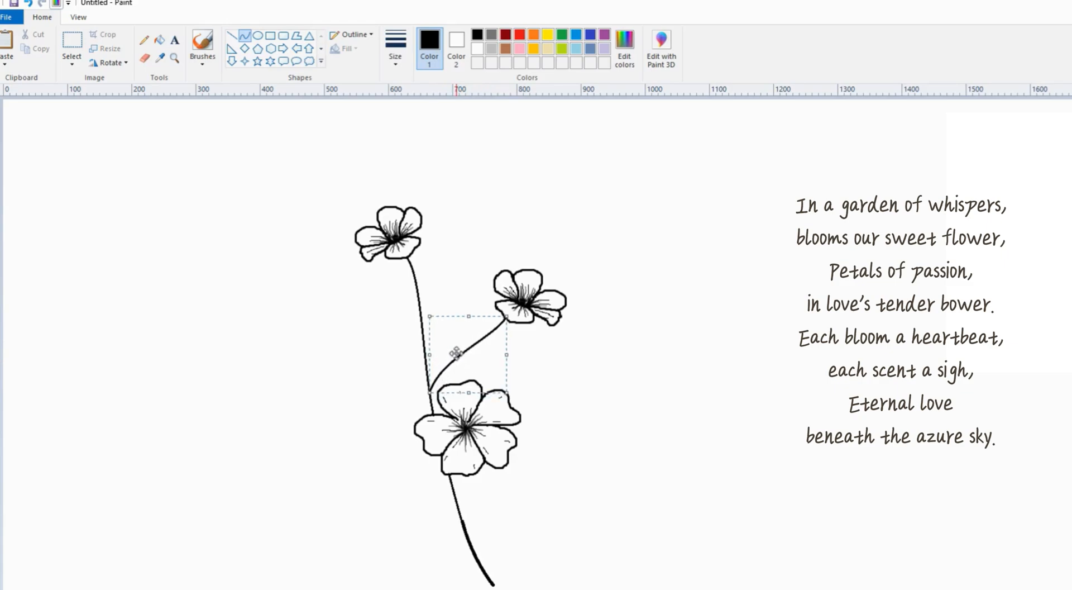
Draw a curved branch rising right from the main stem and short sepal curves beneath the flowers.
drag(462, 521, 559, 427)
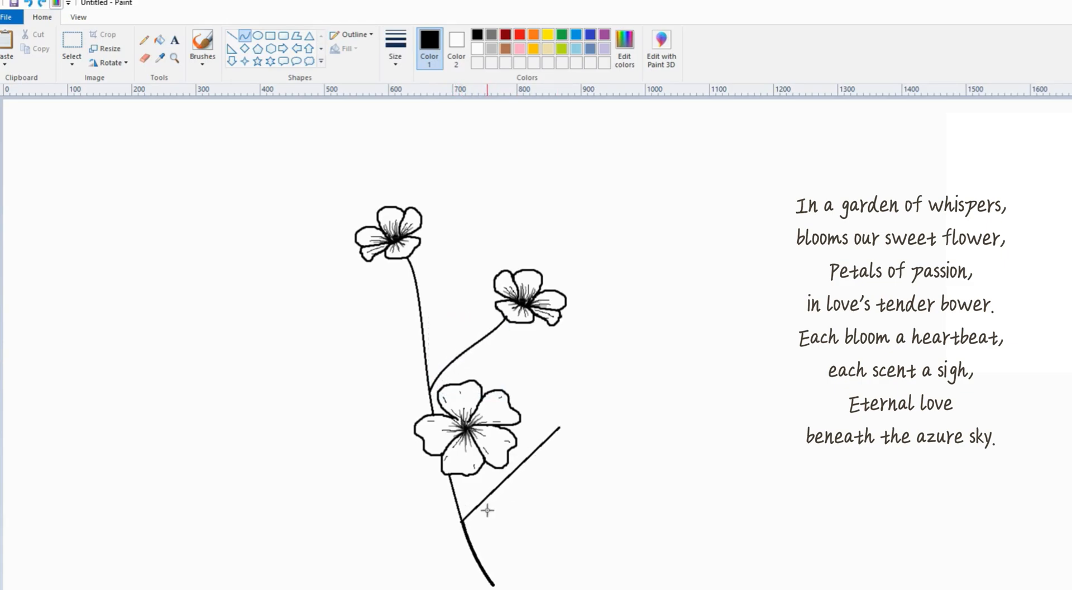
drag(488, 509, 531, 461)
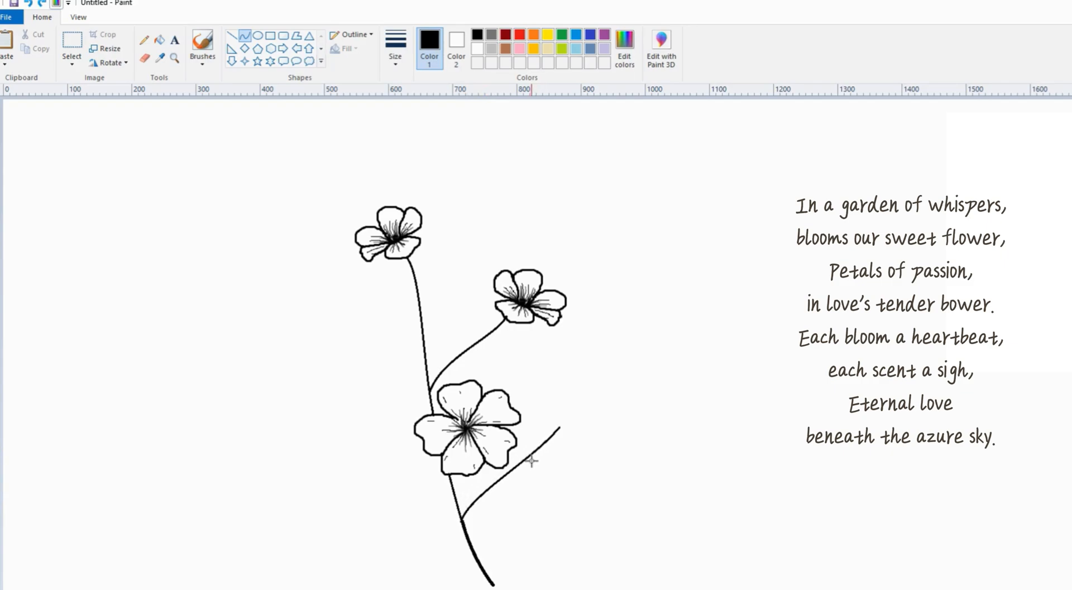
click(531, 460)
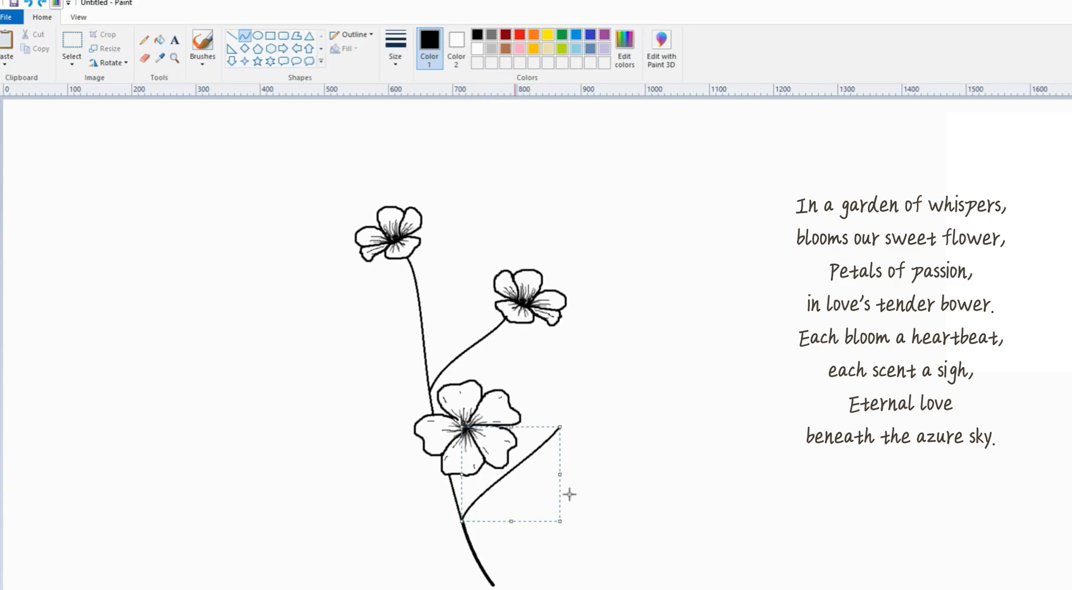
click(606, 495)
mouse_move(462, 519)
mouse_down()
mouse_move(458, 477)
mouse_move(457, 488)
mouse_move(471, 475)
mouse_up()
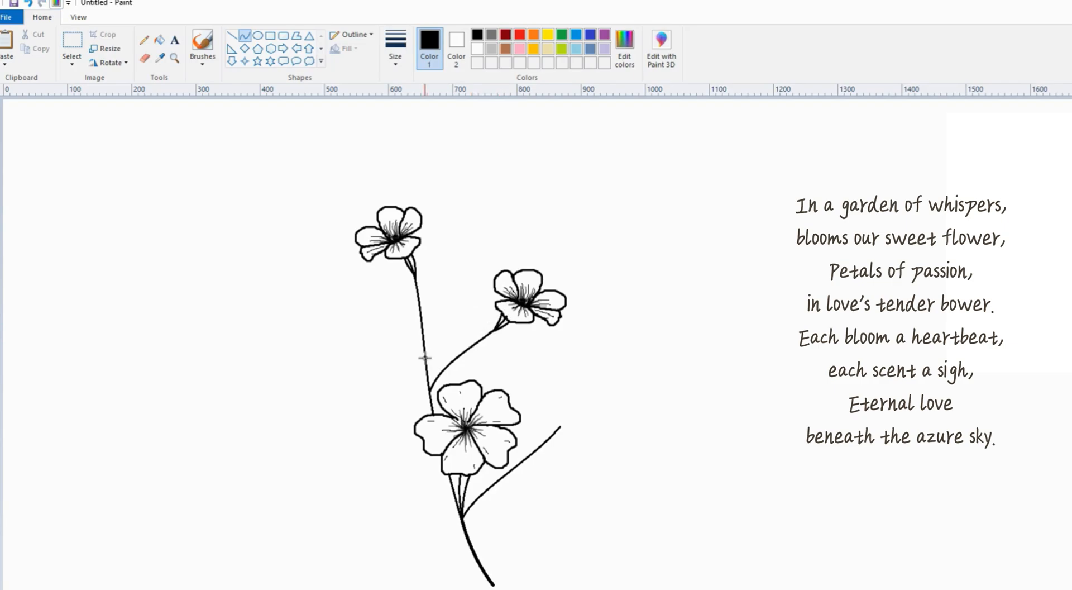
Add three curved twigs: one left of the upper stem, one left below the large flower, and one on the right small flower's stem.
drag(425, 357, 370, 310)
drag(414, 349, 394, 324)
drag(451, 482, 378, 446)
mouse_move(439, 472)
mouse_down()
mouse_move(410, 452)
mouse_move(423, 473)
mouse_up()
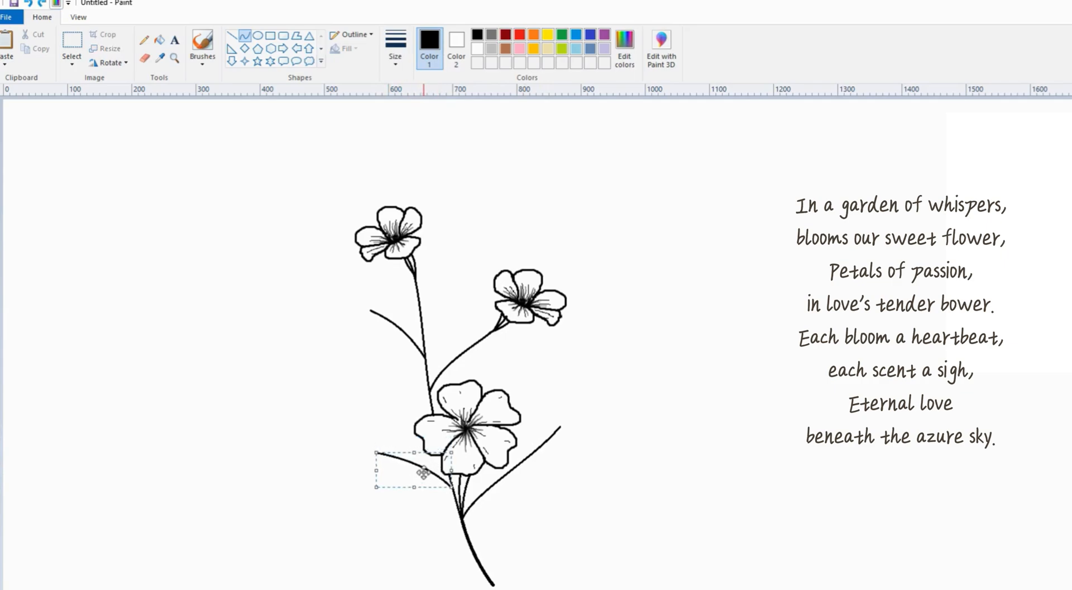
drag(456, 357, 464, 304)
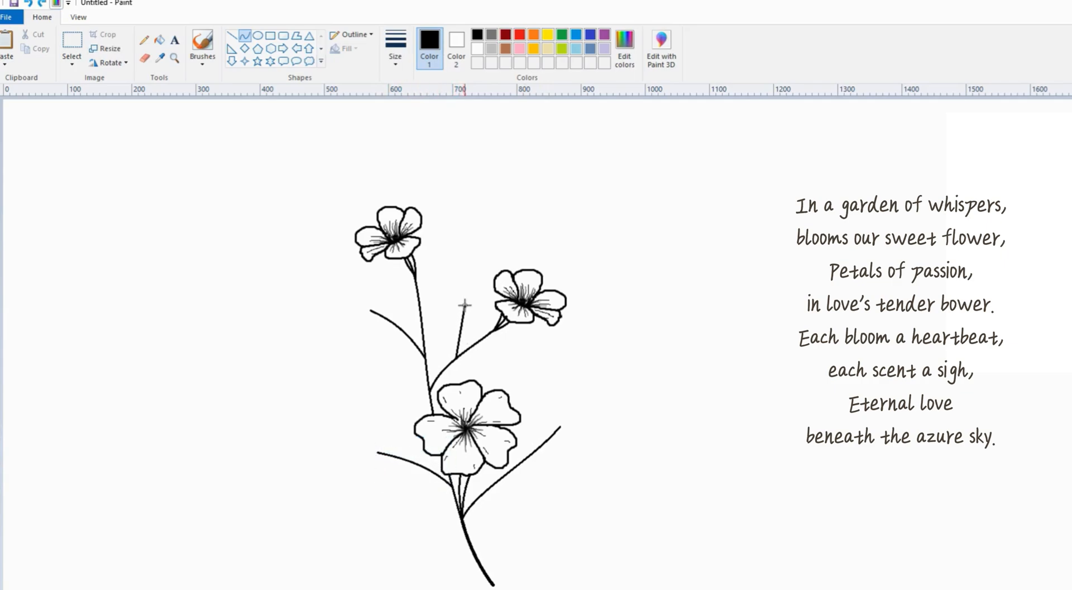
drag(460, 348, 463, 324)
Draw two pointed leaves with curved edges and midribs, one on each side of the main stem below the large flower.
drag(465, 533, 390, 521)
mouse_move(457, 538)
mouse_down()
mouse_move(444, 515)
mouse_move(406, 517)
mouse_move(464, 531)
mouse_move(390, 523)
mouse_move(443, 527)
mouse_move(444, 503)
mouse_move(412, 510)
mouse_move(464, 533)
mouse_move(390, 522)
mouse_move(439, 535)
mouse_move(403, 539)
mouse_up()
drag(464, 528, 518, 497)
mouse_move(474, 516)
mouse_down()
mouse_move(519, 497)
mouse_move(475, 515)
mouse_move(492, 484)
mouse_move(495, 505)
mouse_move(520, 497)
mouse_move(481, 517)
mouse_move(499, 524)
mouse_move(494, 467)
mouse_move(489, 481)
mouse_up()
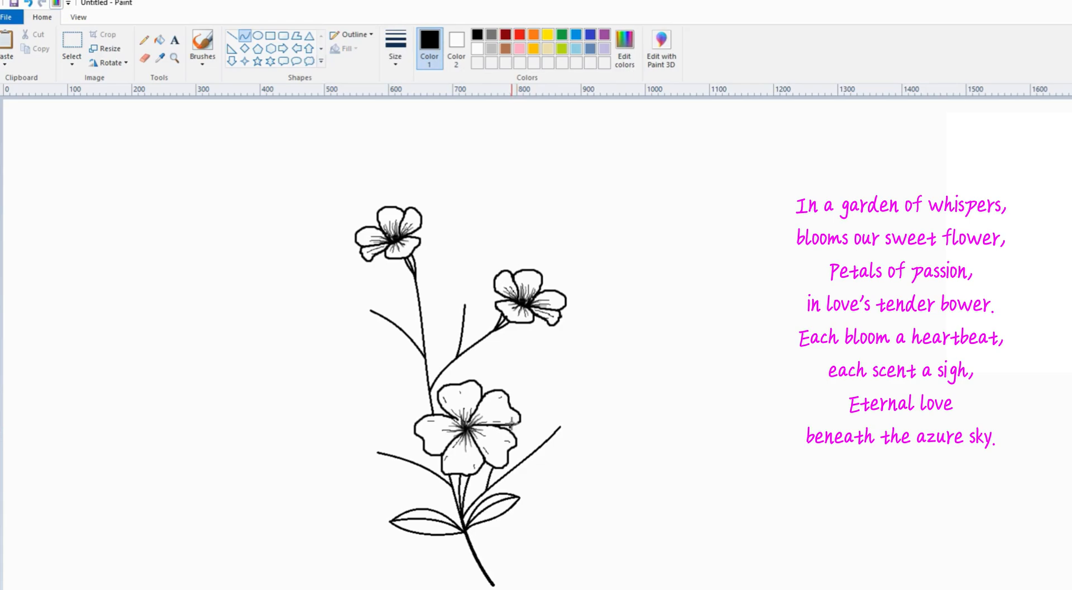
Undo the last curve and draw a leaf rising from the right branch, partly hidden behind the large flower's right petals.
key(ctrl+z)
drag(488, 474, 490, 463)
drag(487, 488, 520, 401)
mouse_move(504, 443)
mouse_down()
mouse_move(510, 468)
mouse_move(530, 430)
mouse_up()
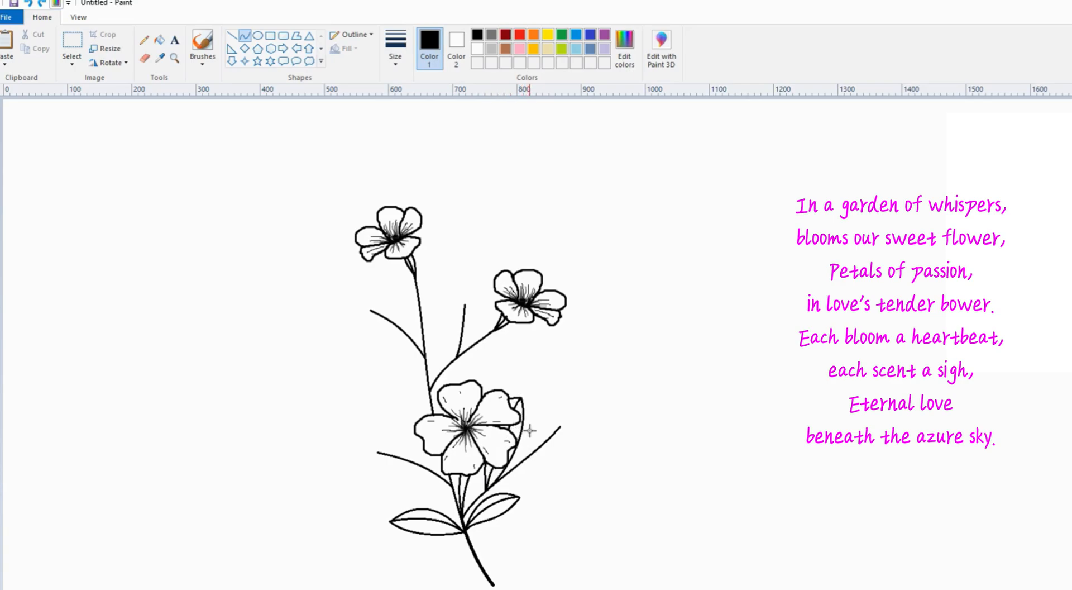
Draw a broad pointed leaf on the lower side of the right branch and small leaves with midribs toward its tip.
drag(511, 472, 573, 472)
mouse_move(553, 464)
mouse_down()
mouse_move(594, 471)
mouse_move(539, 467)
mouse_move(537, 440)
mouse_move(578, 455)
mouse_move(524, 473)
mouse_move(578, 469)
mouse_move(523, 488)
mouse_up()
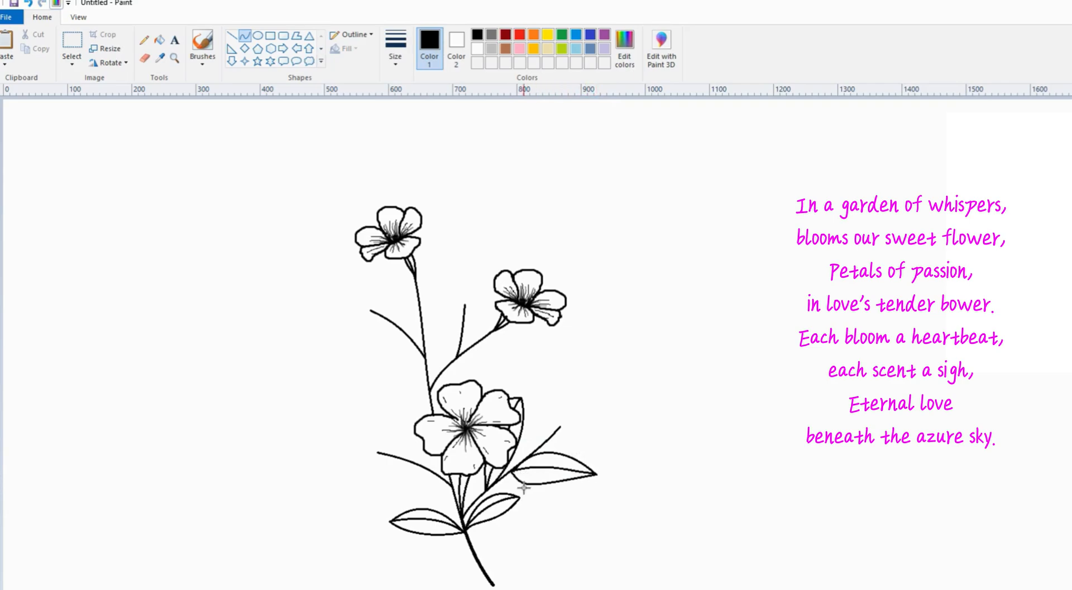
click(520, 484)
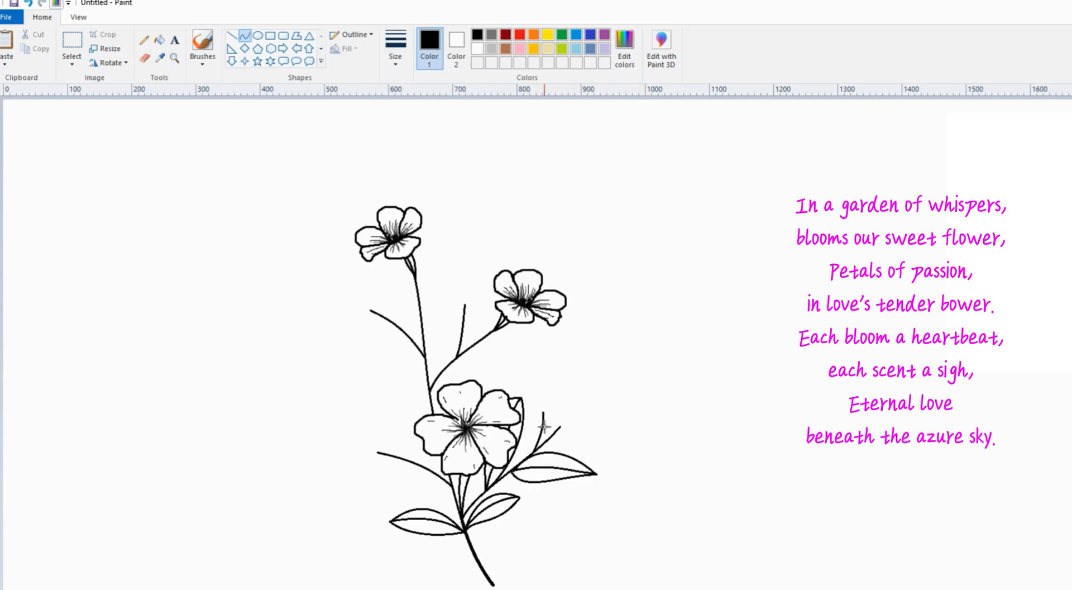
drag(544, 427, 534, 450)
mouse_move(551, 431)
mouse_down()
mouse_move(568, 403)
mouse_move(567, 418)
mouse_up()
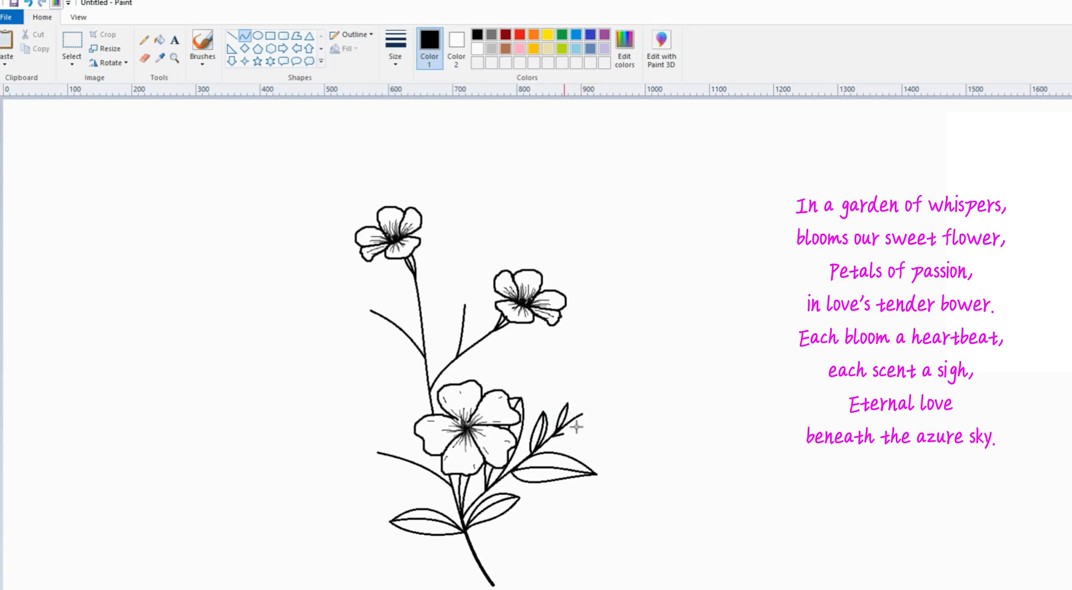
mouse_move(558, 425)
mouse_down()
mouse_move(584, 413)
mouse_move(564, 438)
mouse_move(579, 426)
mouse_up()
Draw pointed leaves with midribs above and below the lower left twig, adding smaller ones toward its tip.
mouse_move(430, 468)
mouse_down()
mouse_move(387, 422)
mouse_move(429, 472)
mouse_up()
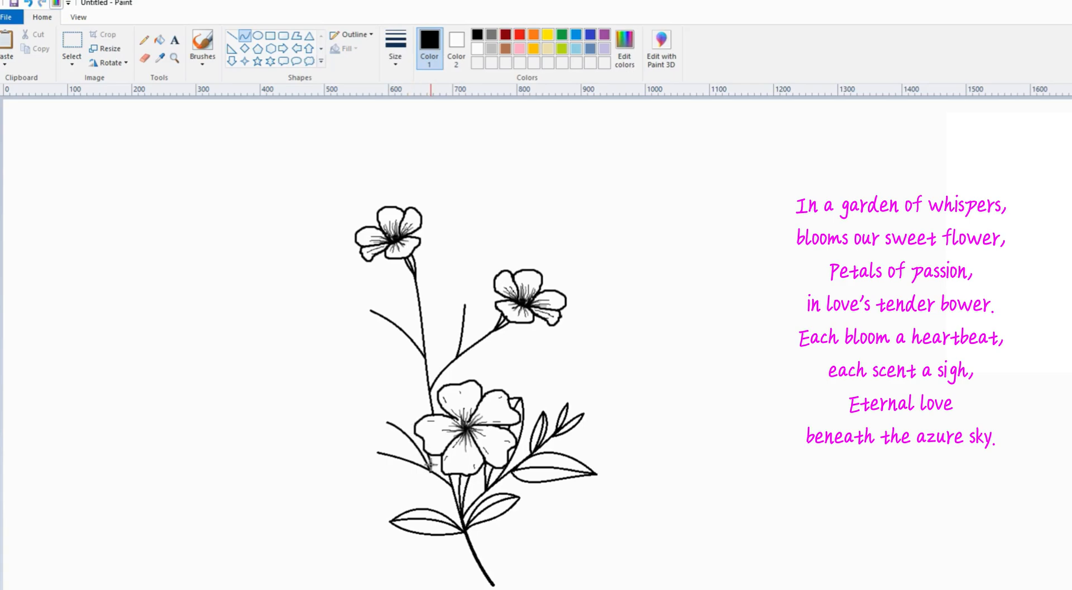
mouse_move(415, 426)
mouse_down()
mouse_move(387, 421)
mouse_move(410, 423)
mouse_up()
drag(430, 469, 390, 422)
drag(412, 457, 396, 440)
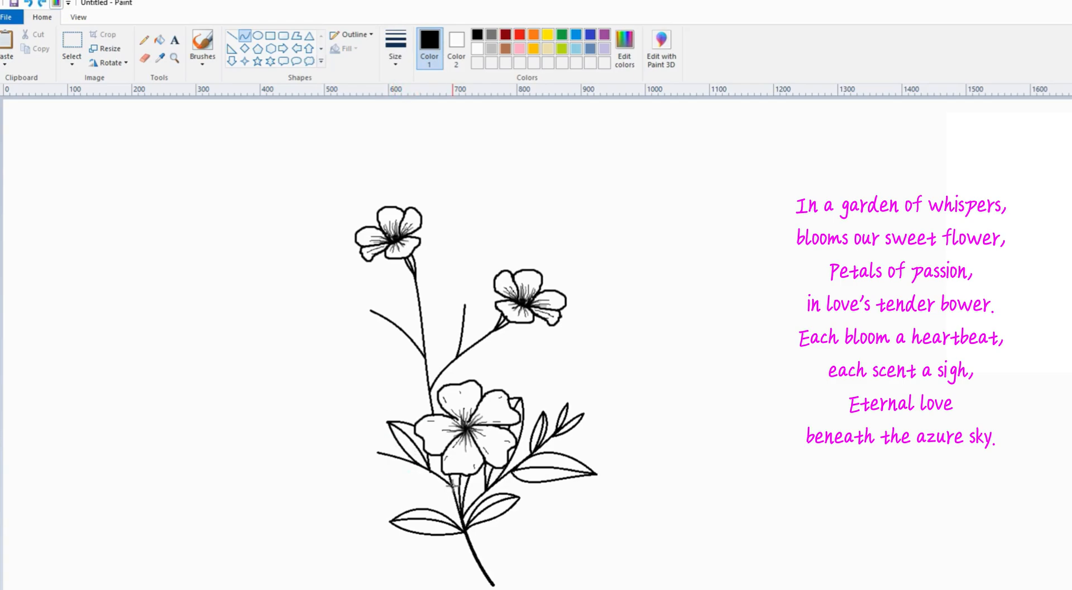
mouse_move(452, 484)
mouse_down()
mouse_move(389, 480)
mouse_move(434, 482)
mouse_move(394, 469)
mouse_move(389, 487)
mouse_move(437, 495)
mouse_move(429, 495)
mouse_up()
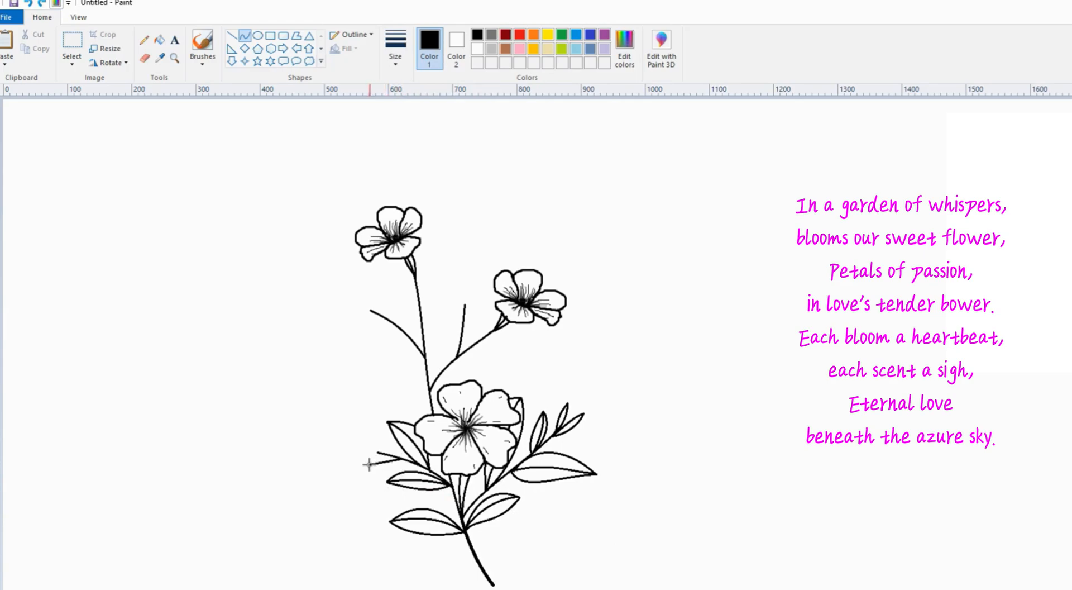
mouse_move(362, 468)
mouse_down()
mouse_move(401, 458)
mouse_move(364, 467)
mouse_up()
mouse_move(363, 462)
mouse_down()
mouse_move(367, 432)
mouse_move(379, 442)
mouse_move(352, 445)
mouse_move(364, 449)
mouse_up()
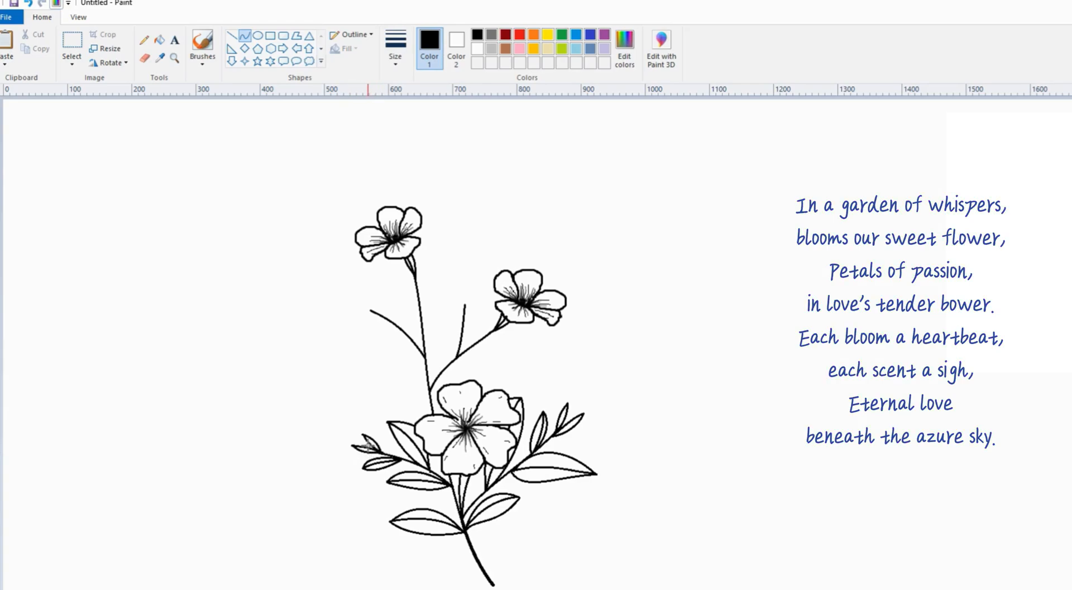
Draw two pointed leaves with midribs on the left of the upper stem, between the large flower and the upper left twig.
mouse_move(432, 410)
mouse_down()
mouse_move(379, 367)
mouse_move(409, 411)
mouse_move(378, 367)
mouse_up()
mouse_move(419, 400)
mouse_down()
mouse_move(411, 368)
mouse_move(390, 385)
mouse_move(380, 367)
mouse_move(404, 415)
mouse_up()
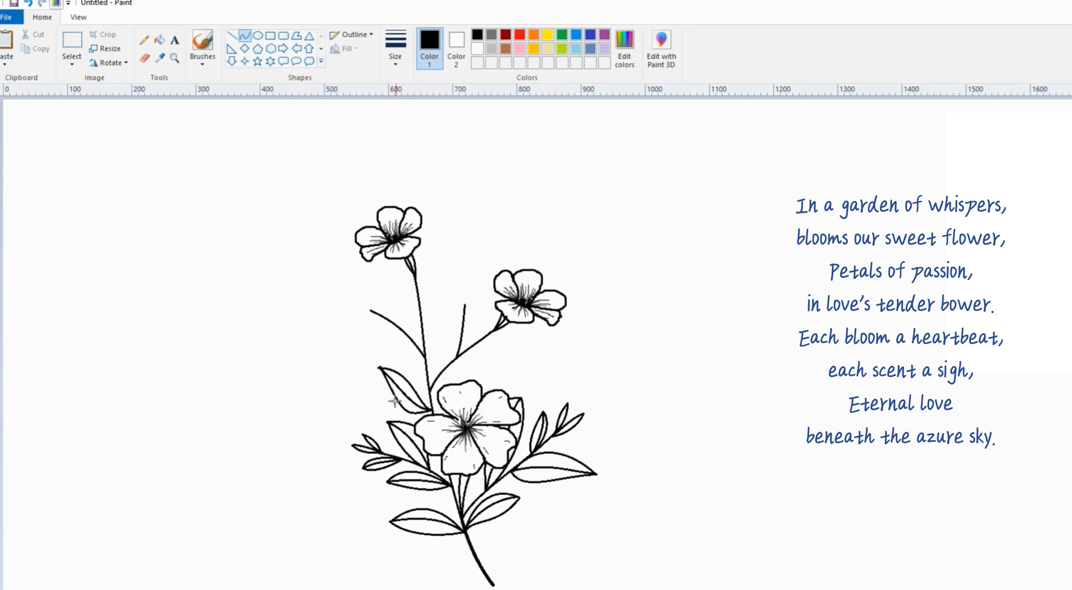
mouse_move(424, 356)
mouse_down()
mouse_move(361, 355)
mouse_move(407, 337)
mouse_move(367, 342)
mouse_move(362, 357)
mouse_move(408, 357)
mouse_move(381, 368)
mouse_up()
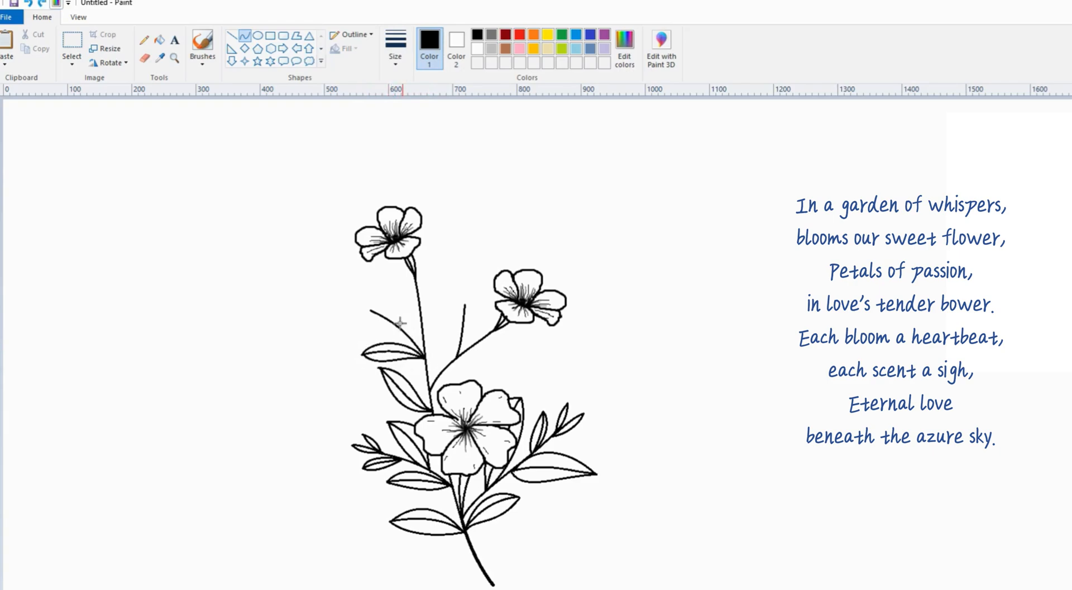
Draw curved leaves with midribs on both sides of the upper left twig, with tiny ones at its tip.
mouse_move(403, 330)
mouse_down()
mouse_move(364, 290)
mouse_move(398, 310)
mouse_move(383, 292)
mouse_move(361, 290)
mouse_move(369, 306)
mouse_move(390, 309)
mouse_move(370, 310)
mouse_move(382, 295)
mouse_move(364, 291)
mouse_move(405, 306)
mouse_move(393, 287)
mouse_up()
mouse_move(370, 324)
mouse_down()
mouse_move(396, 326)
mouse_move(364, 323)
mouse_move(384, 325)
mouse_move(362, 333)
mouse_move(362, 324)
mouse_move(394, 335)
mouse_move(347, 312)
mouse_up()
click(375, 326)
click(369, 333)
mouse_move(360, 313)
mouse_down()
mouse_move(347, 313)
mouse_move(367, 308)
mouse_move(351, 294)
mouse_move(362, 308)
mouse_up()
click(355, 316)
click(352, 309)
click(356, 296)
click(358, 305)
Draw two slim leaves with midribs, one on each side of the upper stem below the left small flower.
mouse_move(423, 334)
mouse_down()
mouse_move(397, 300)
mouse_move(401, 286)
mouse_up()
mouse_move(416, 323)
mouse_down()
mouse_move(401, 286)
mouse_move(412, 334)
mouse_up()
click(409, 311)
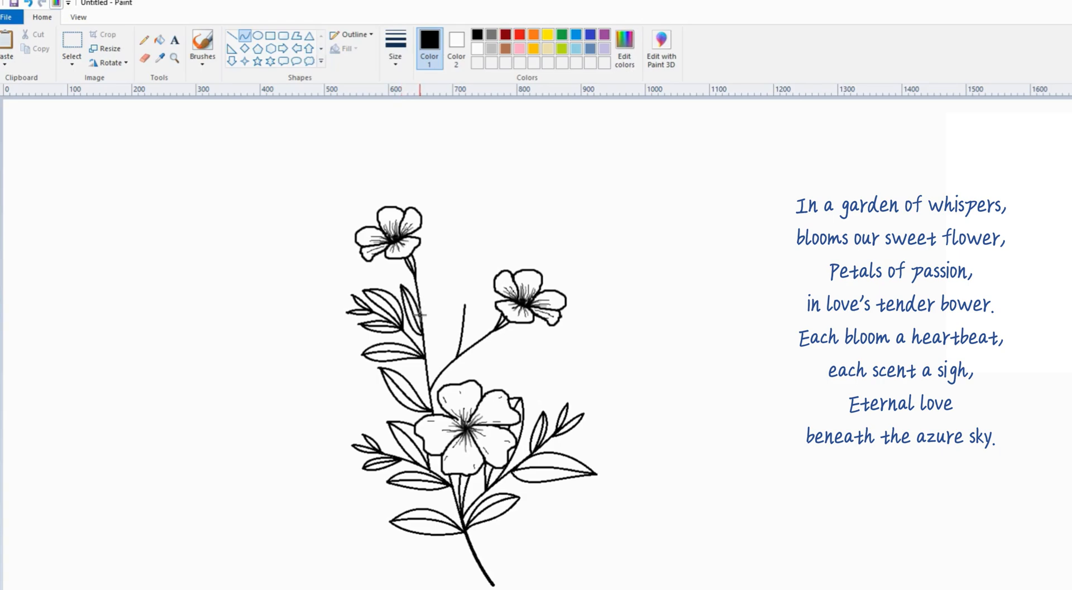
mouse_move(429, 290)
mouse_down()
mouse_move(439, 281)
mouse_move(428, 313)
mouse_up()
Draw leaves with midribs along the right small flower's stem and around the short twig growing from it.
drag(454, 359, 436, 314)
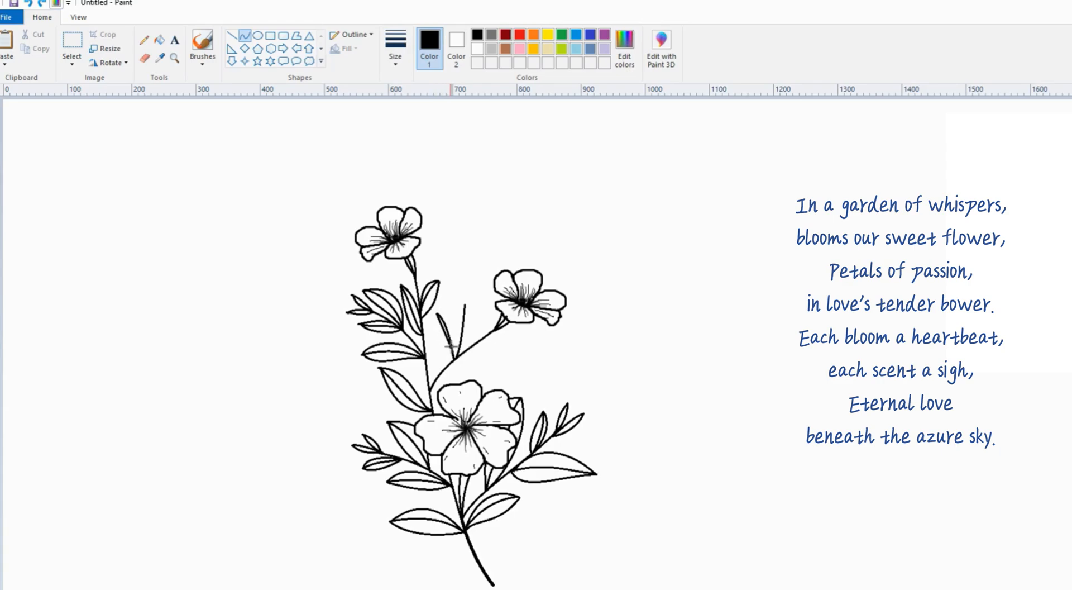
mouse_move(447, 338)
mouse_down()
mouse_move(432, 346)
mouse_move(437, 313)
mouse_up()
drag(442, 354, 458, 330)
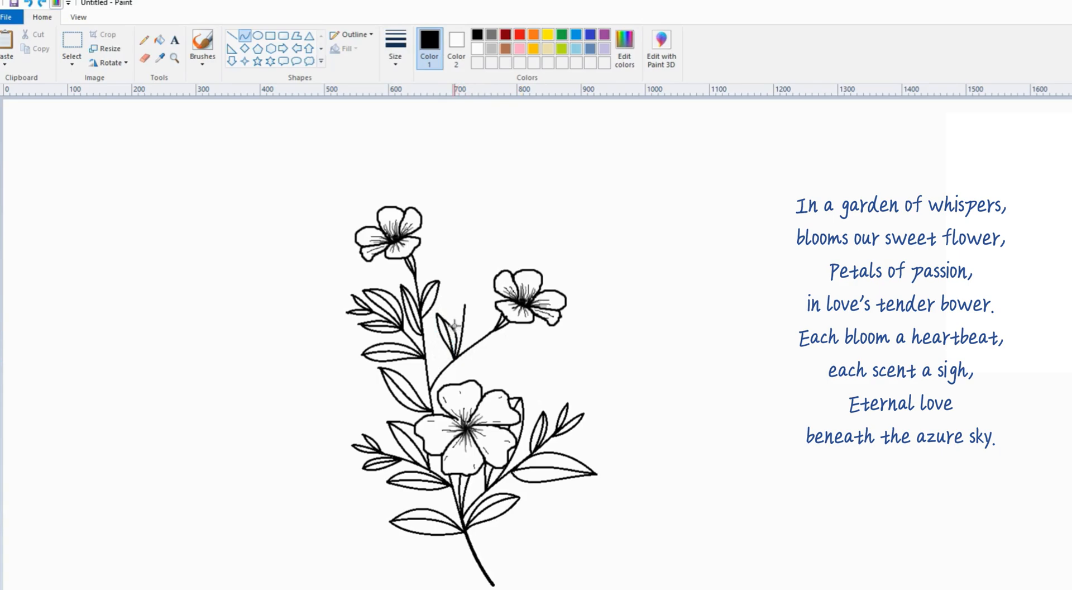
mouse_move(439, 378)
mouse_down()
mouse_move(505, 357)
mouse_move(458, 378)
mouse_move(501, 357)
mouse_move(459, 362)
mouse_move(476, 347)
mouse_move(489, 292)
mouse_up()
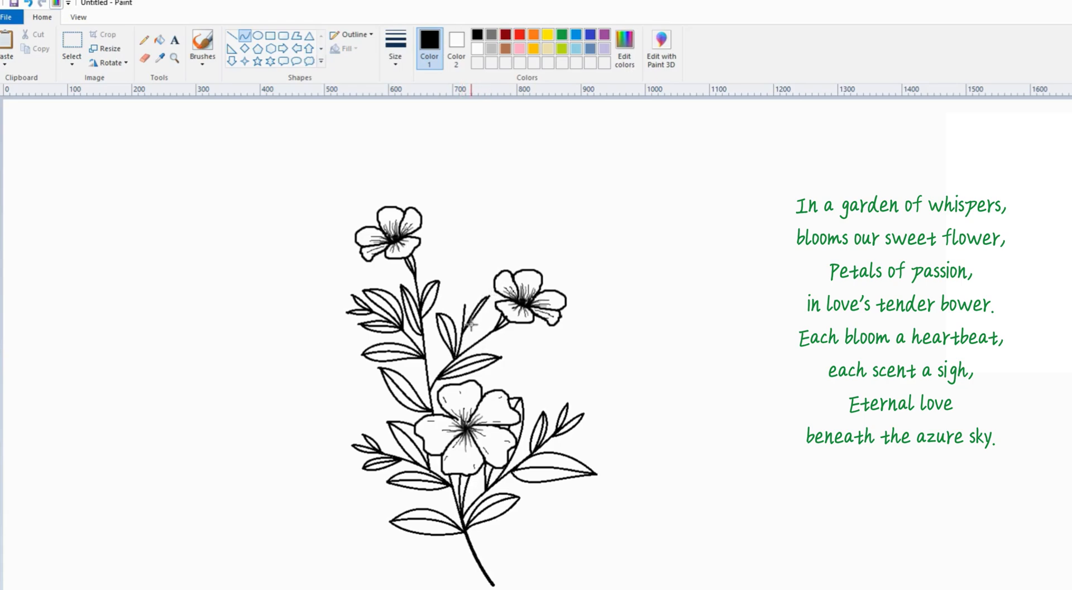
mouse_move(482, 288)
mouse_down()
mouse_move(490, 306)
mouse_move(487, 297)
mouse_up()
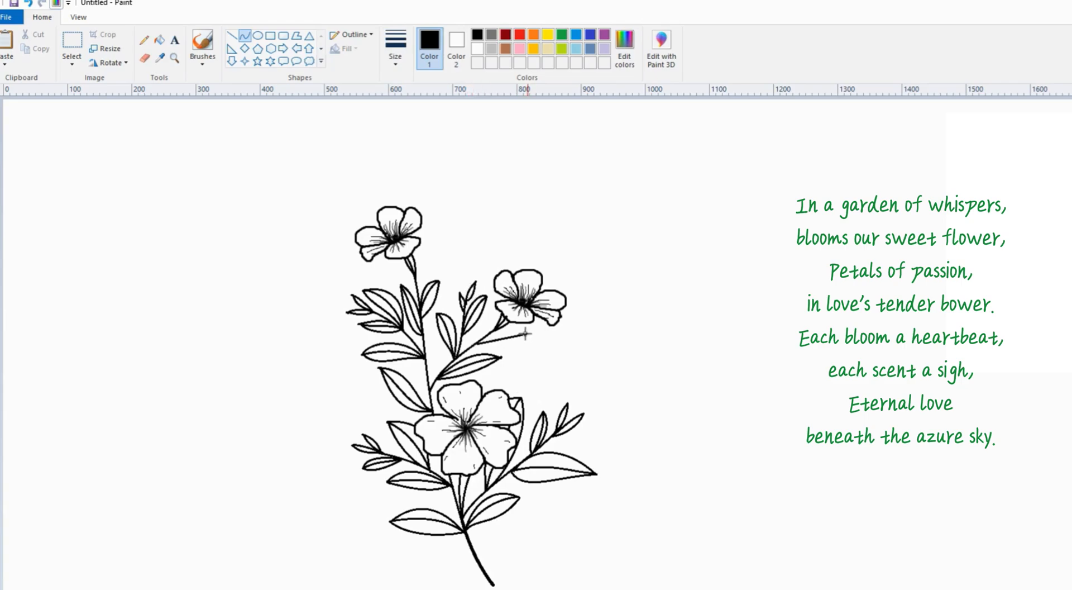
drag(485, 346, 513, 347)
Draw long narrow overlapping leaves in the gap between the two upper stems and another leaf behind the left leaf above the large flower.
drag(430, 381, 434, 344)
click(435, 344)
click(474, 273)
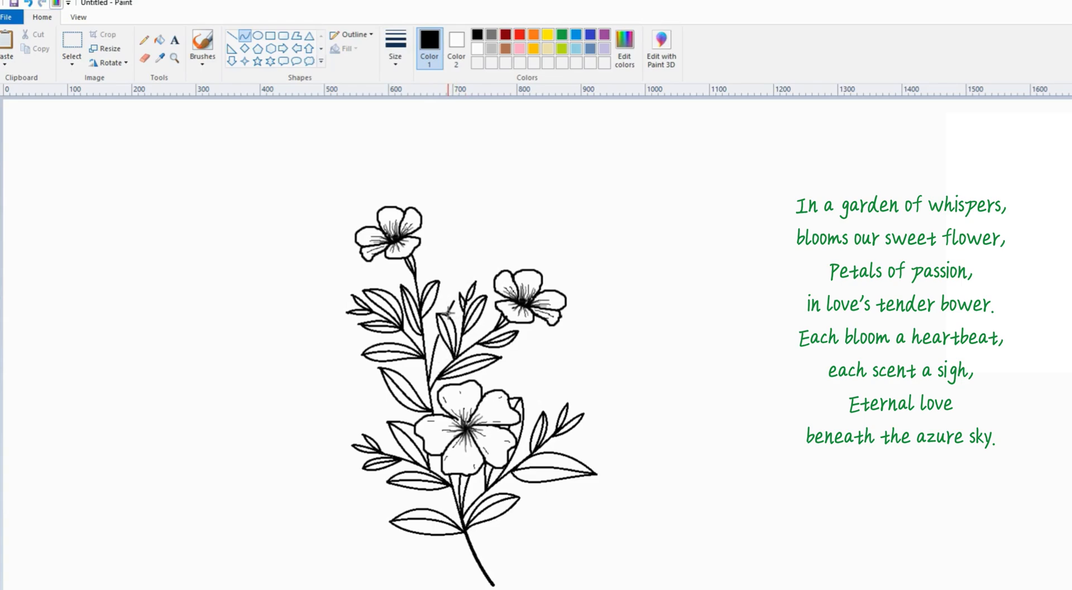
mouse_move(451, 304)
mouse_down()
mouse_move(429, 373)
mouse_move(451, 305)
mouse_up()
drag(436, 353, 441, 302)
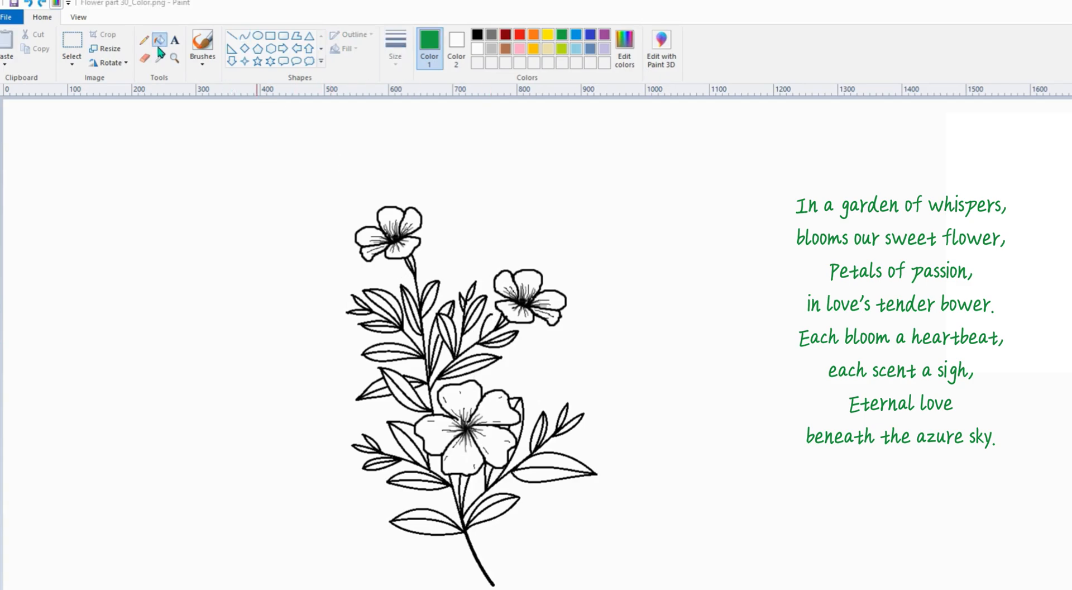
Mix a darker custom green and fill the lower leaf pair, the broad right leaf and the two larger lower left leaves.
click(630, 46)
drag(742, 318, 742, 328)
click(496, 422)
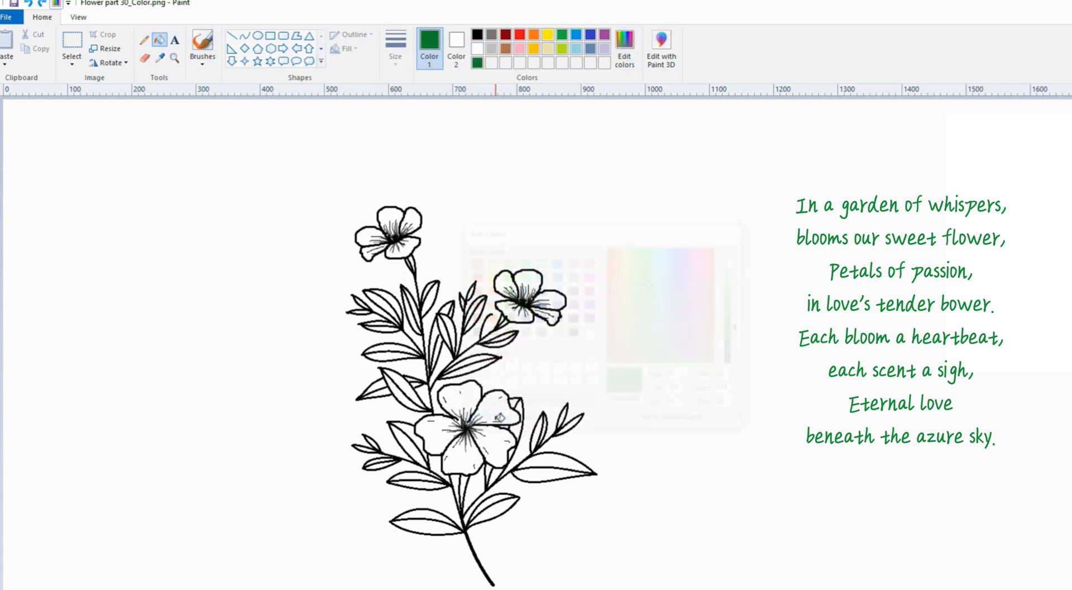
click(430, 524)
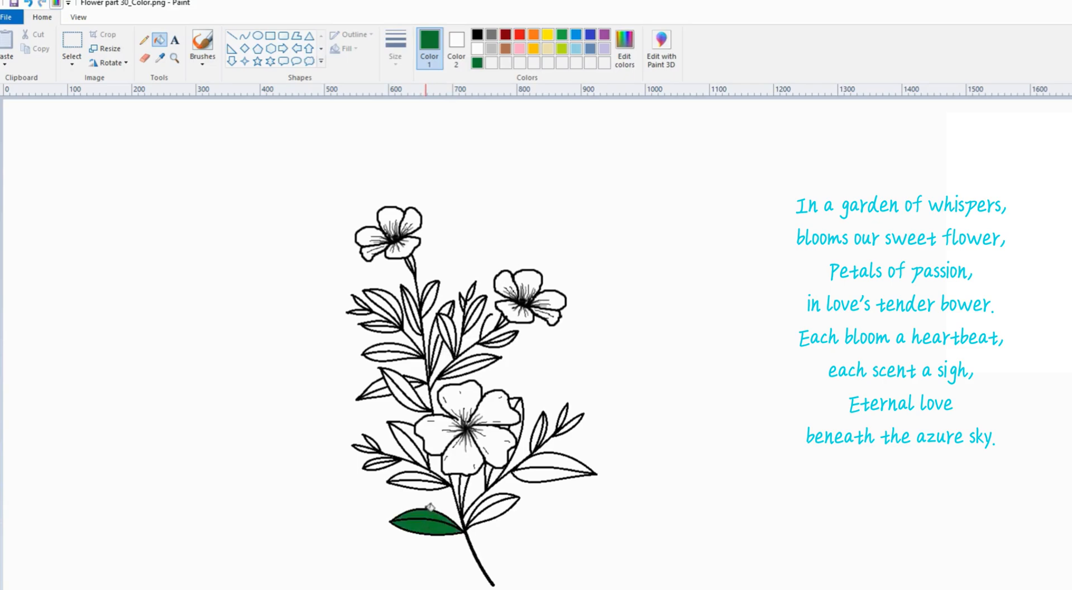
click(496, 505)
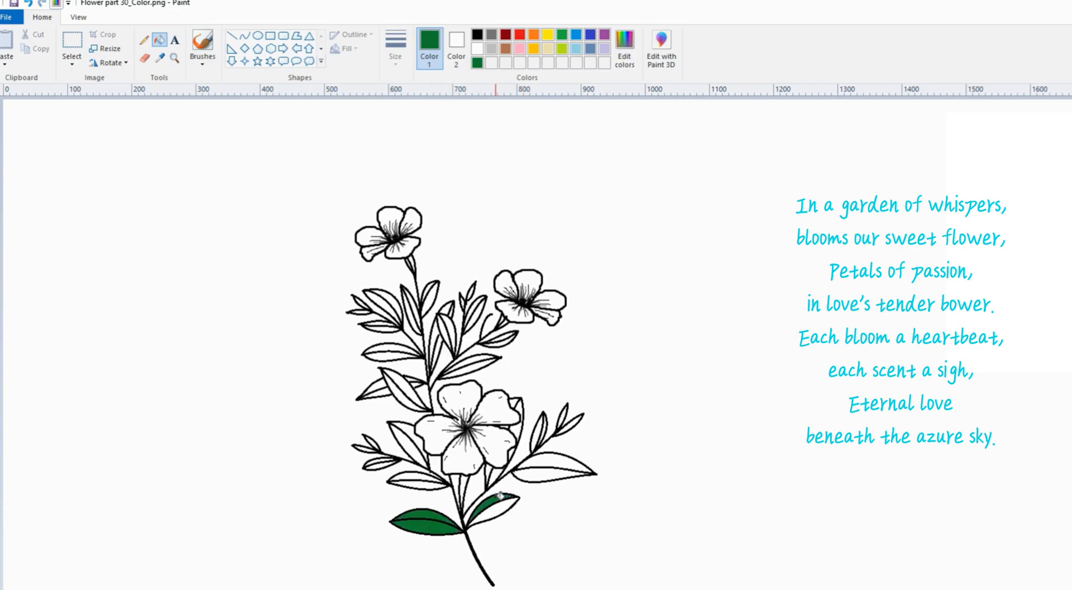
click(533, 470)
click(425, 482)
click(416, 449)
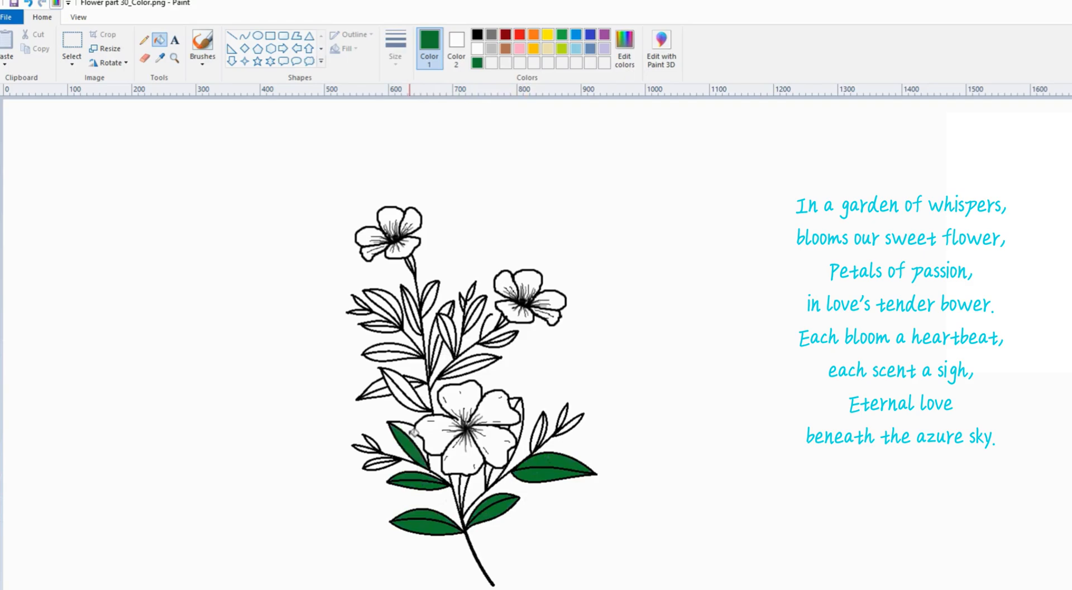
Fill the large leaves along the upper stems and the leaf behind the large flower with the dark custom green.
click(408, 394)
click(386, 391)
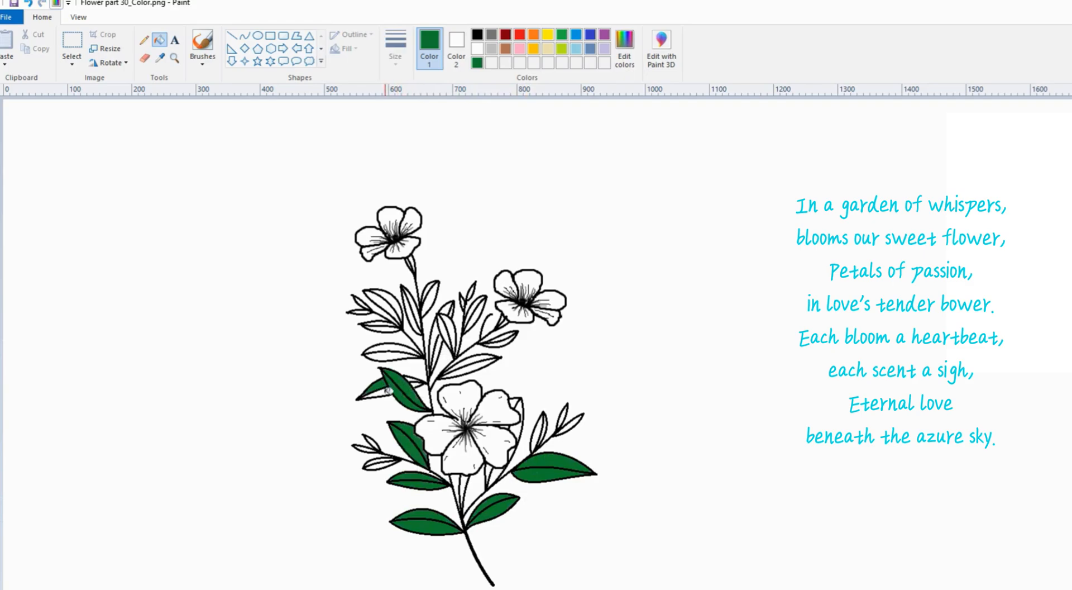
click(472, 367)
click(441, 341)
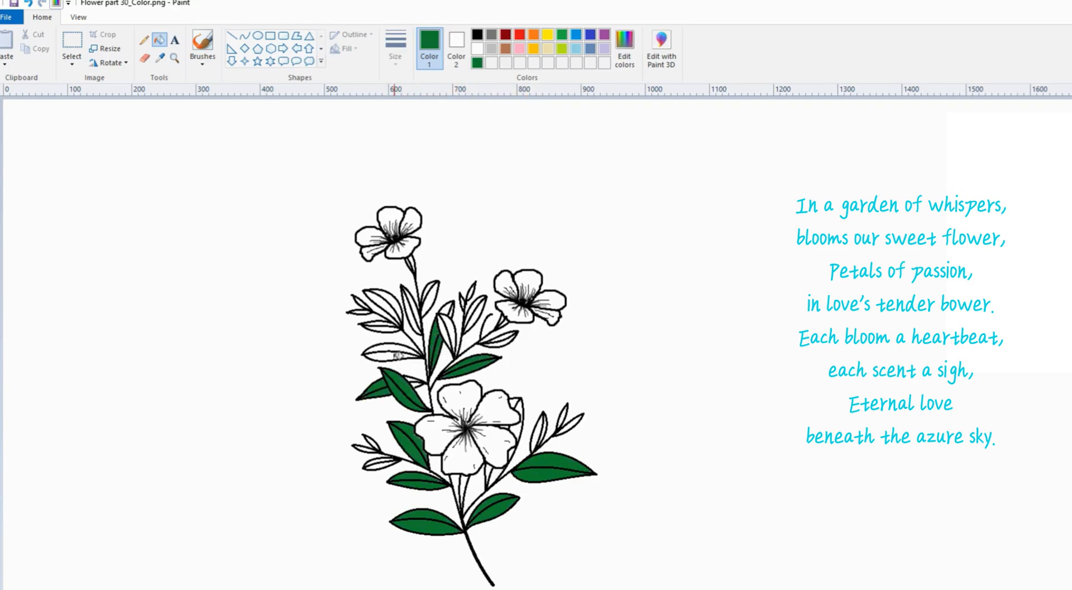
click(392, 353)
click(381, 299)
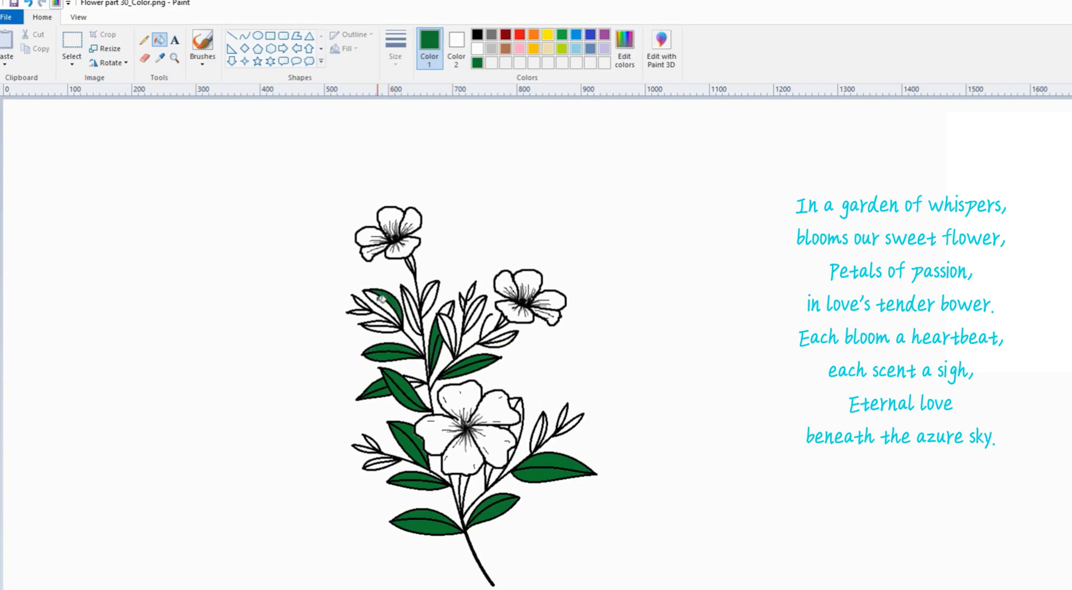
click(518, 403)
click(489, 471)
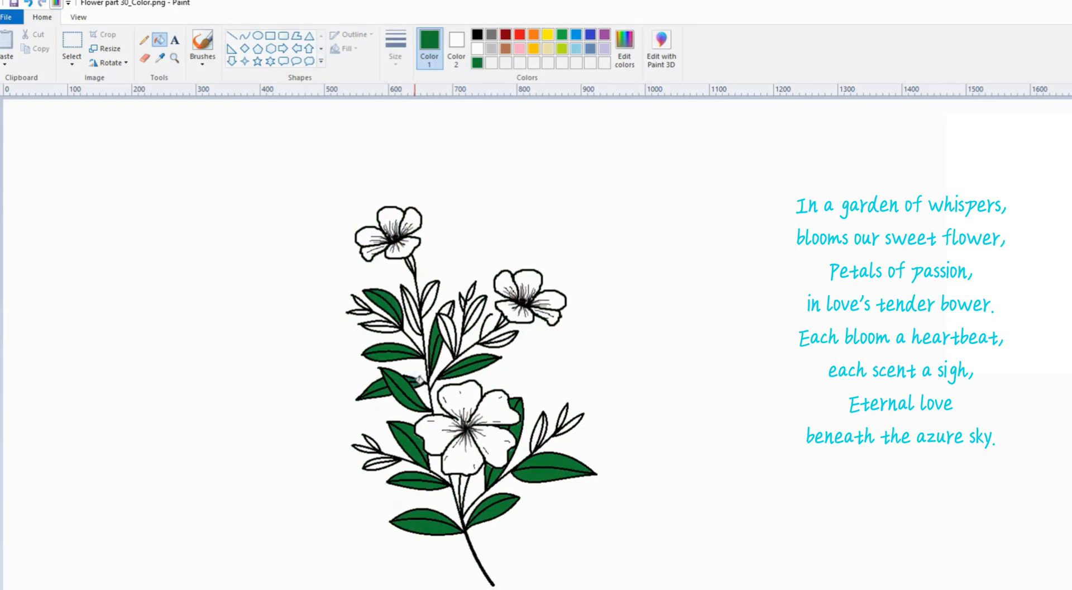
click(454, 311)
Fill the medium-sized leaves on the twigs and upper stems with the standard palette green.
click(562, 37)
click(384, 462)
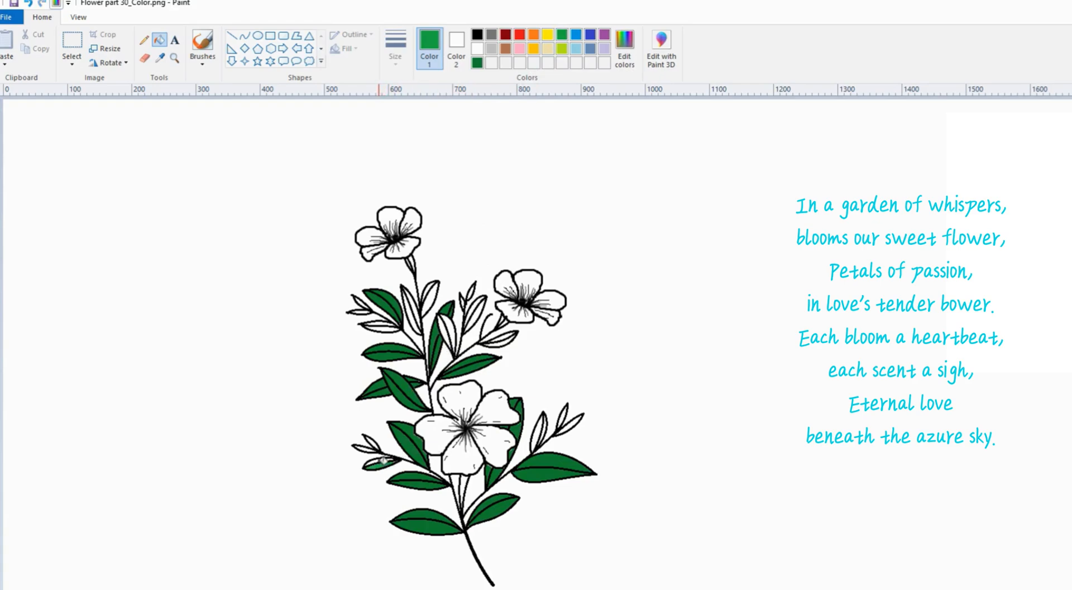
click(372, 445)
click(382, 326)
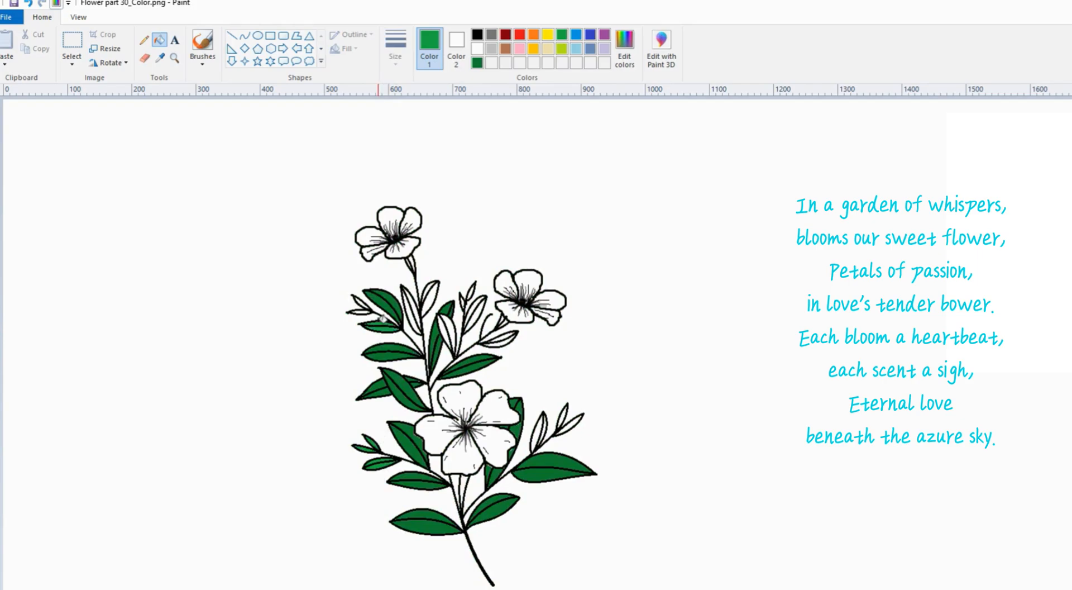
click(417, 310)
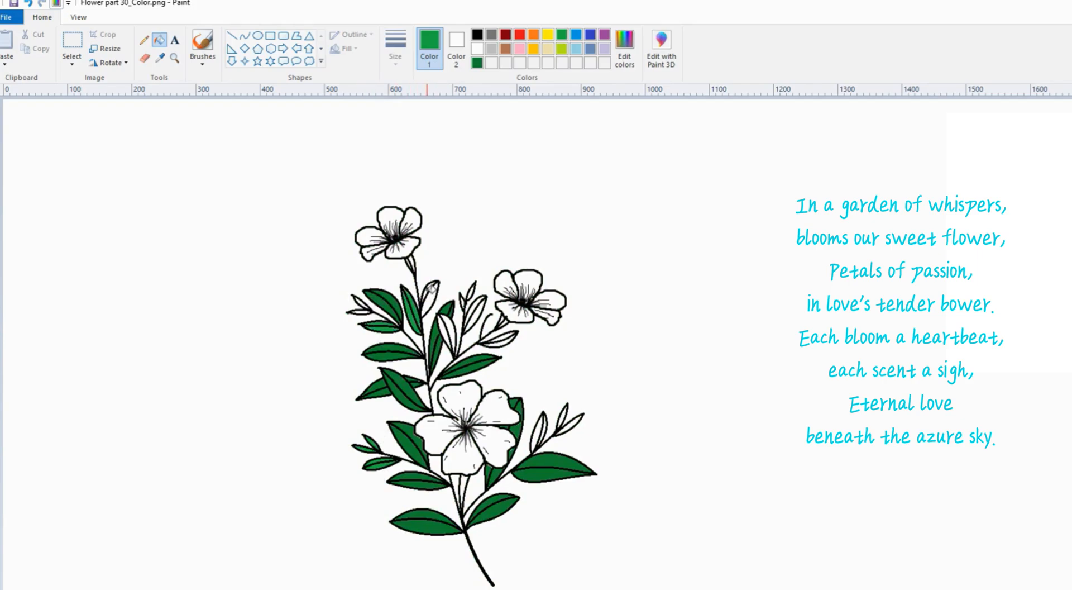
click(431, 289)
click(446, 329)
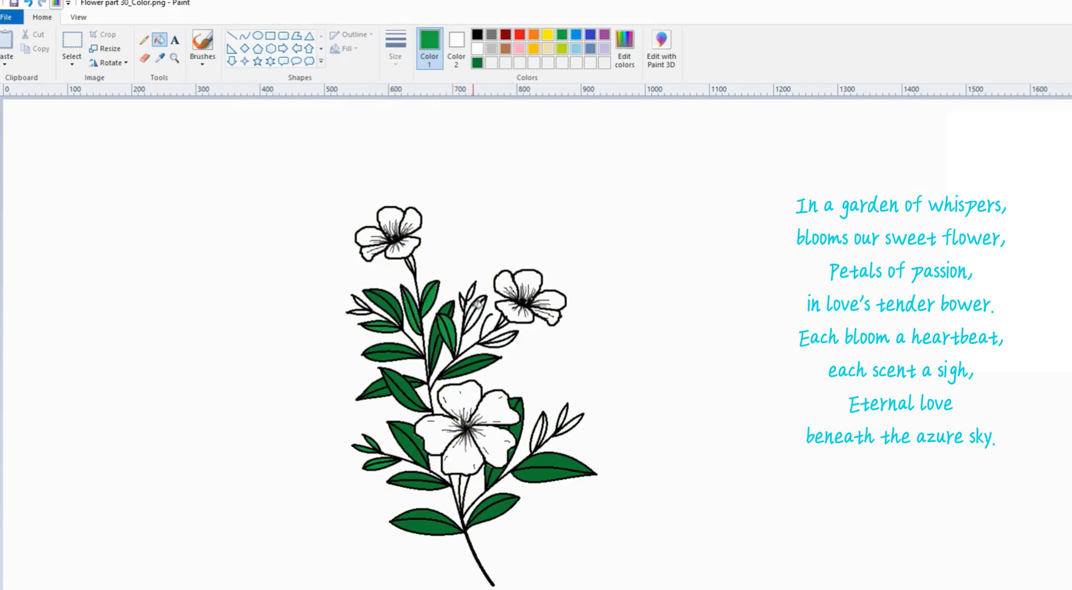
click(476, 307)
click(478, 308)
click(505, 333)
click(540, 430)
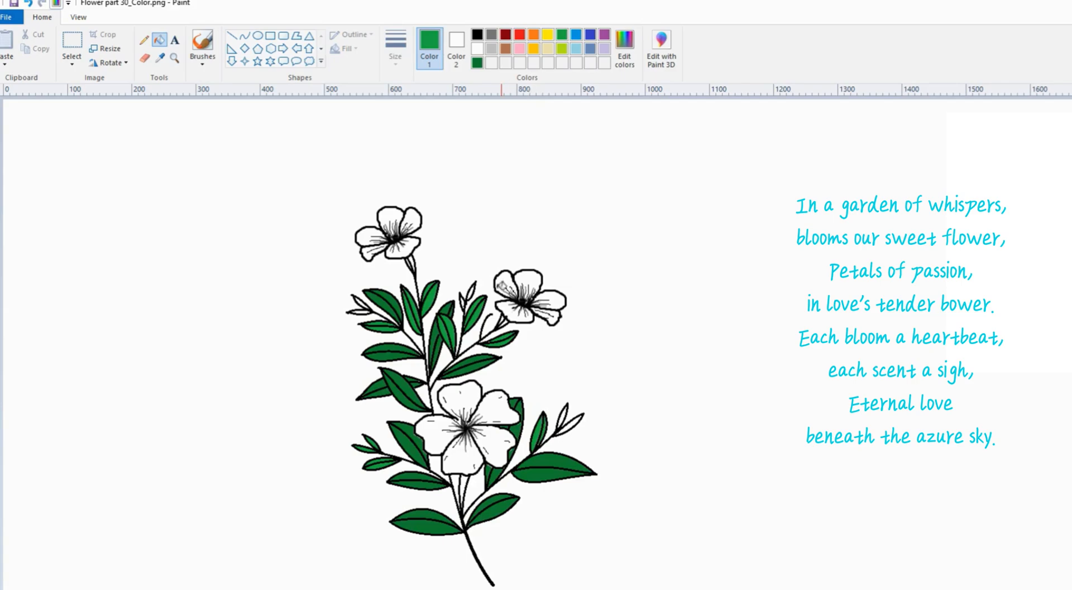
Mix a brighter custom green and fill the smallest leaves at the twig tips with it.
click(562, 49)
click(359, 311)
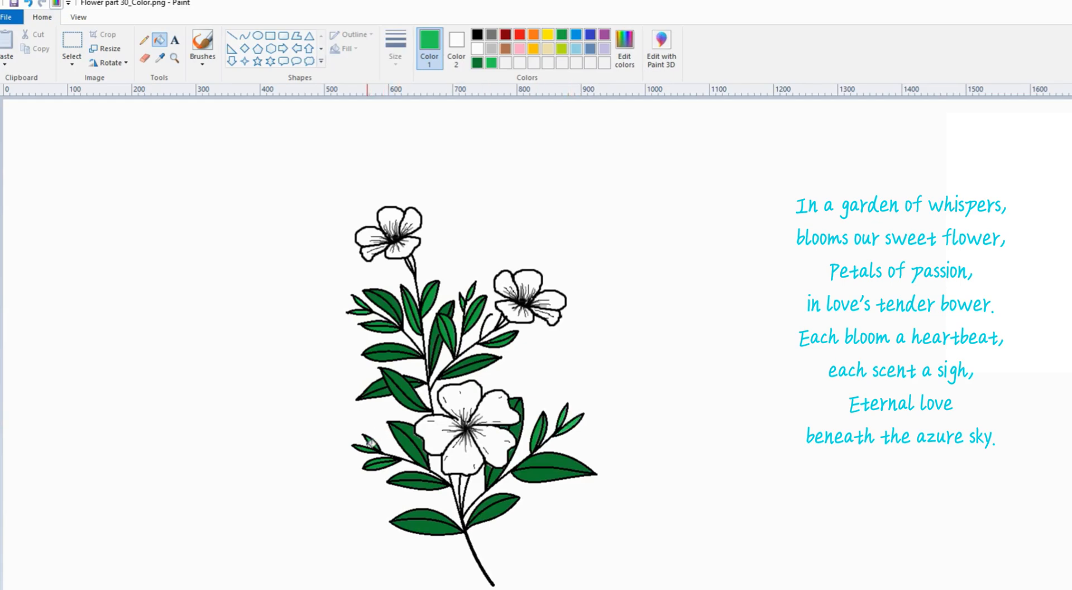
Draw a small black leaf outline on the right small flower's stem and black sepal curves beneath the left small flower.
click(245, 35)
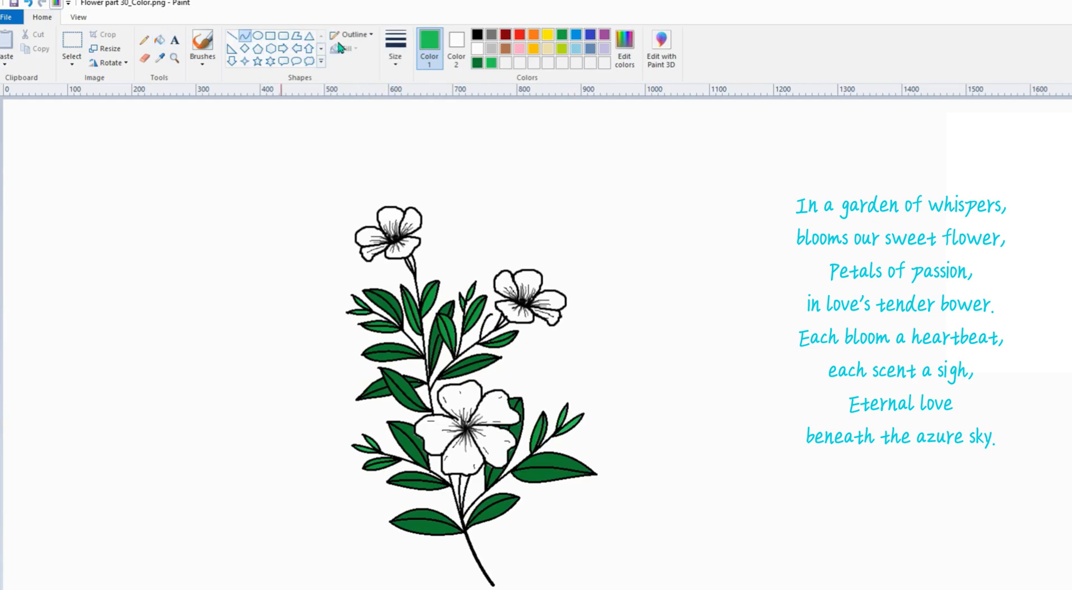
click(396, 45)
click(425, 113)
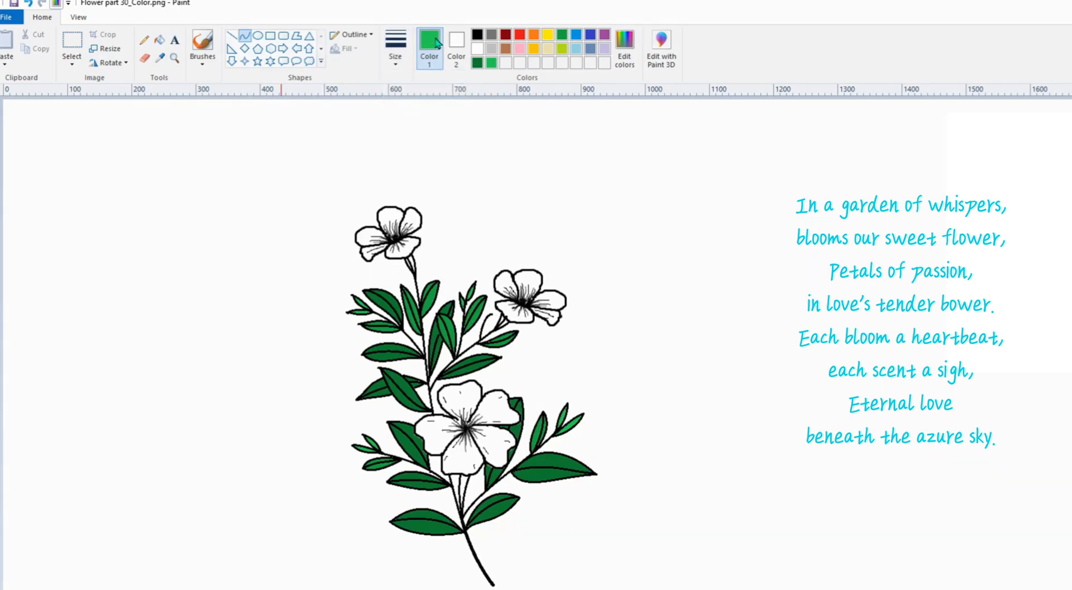
click(477, 35)
mouse_move(481, 339)
mouse_down()
mouse_move(492, 314)
mouse_move(487, 331)
mouse_up()
key(ctrl+z)
key(ctrl+z)
click(476, 37)
double_click(411, 275)
drag(420, 263, 415, 276)
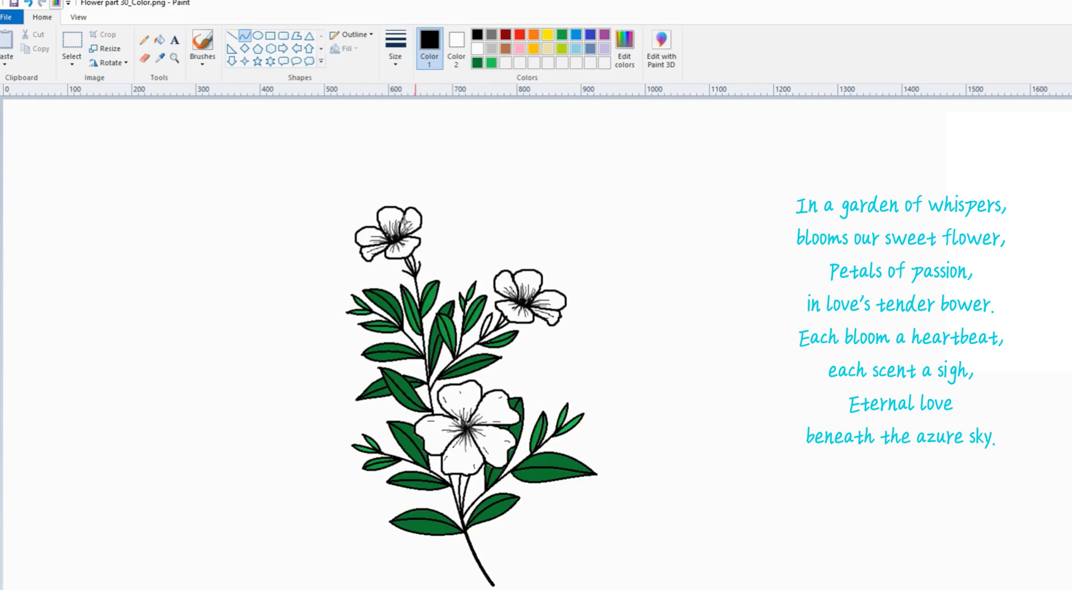
Fill the small leaf outline on the right small flower's stem with bright custom green and the calyxes beneath all three flowers with brown.
click(160, 40)
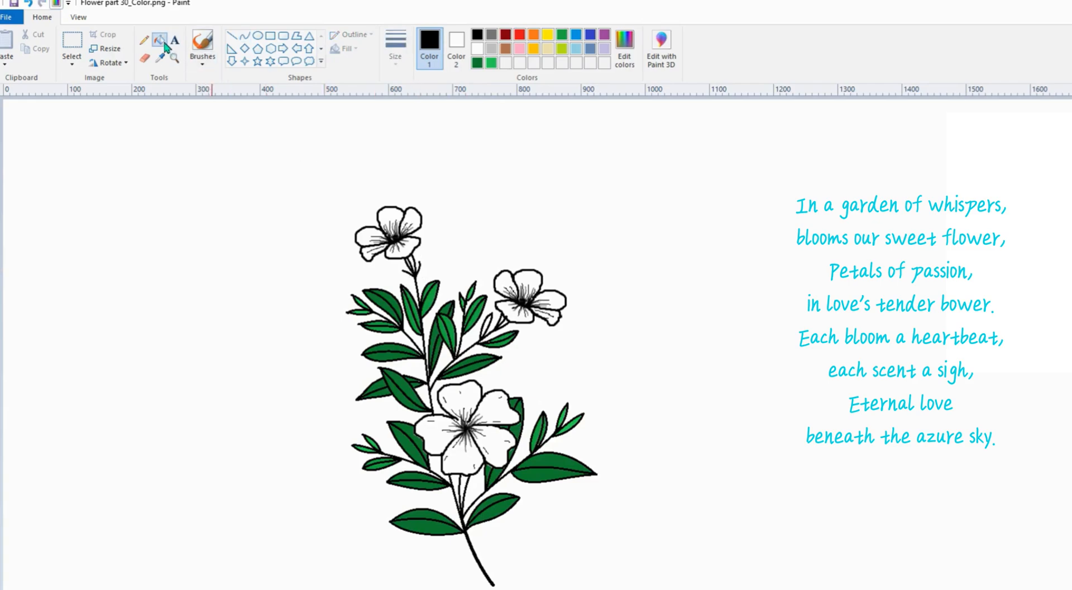
click(491, 62)
click(506, 52)
click(414, 262)
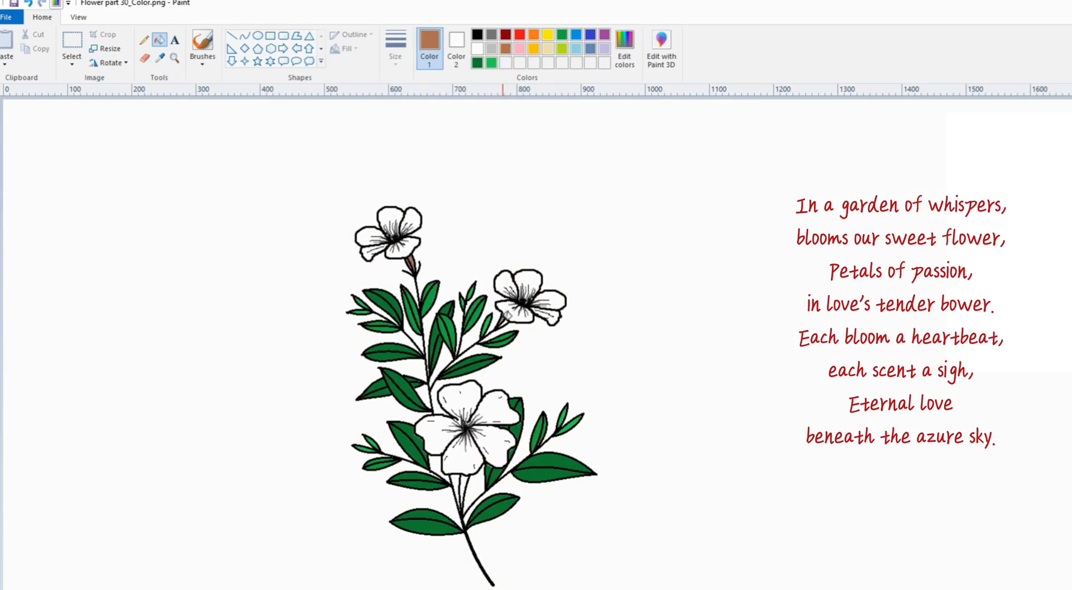
click(464, 482)
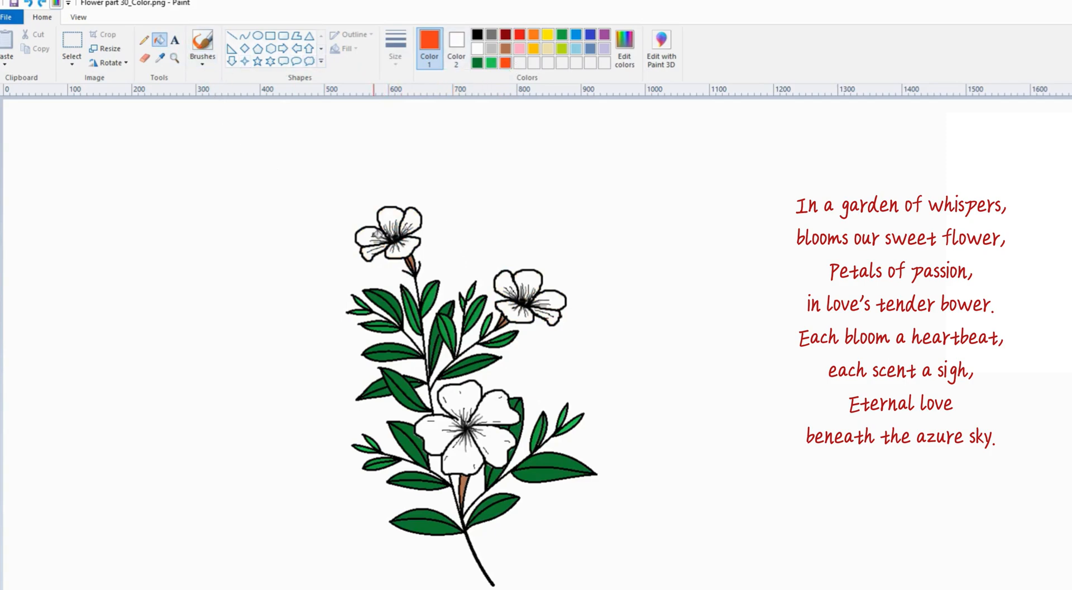
Fill all the petals of the upper left small flower with a custom orange-red.
click(369, 234)
click(393, 219)
click(414, 220)
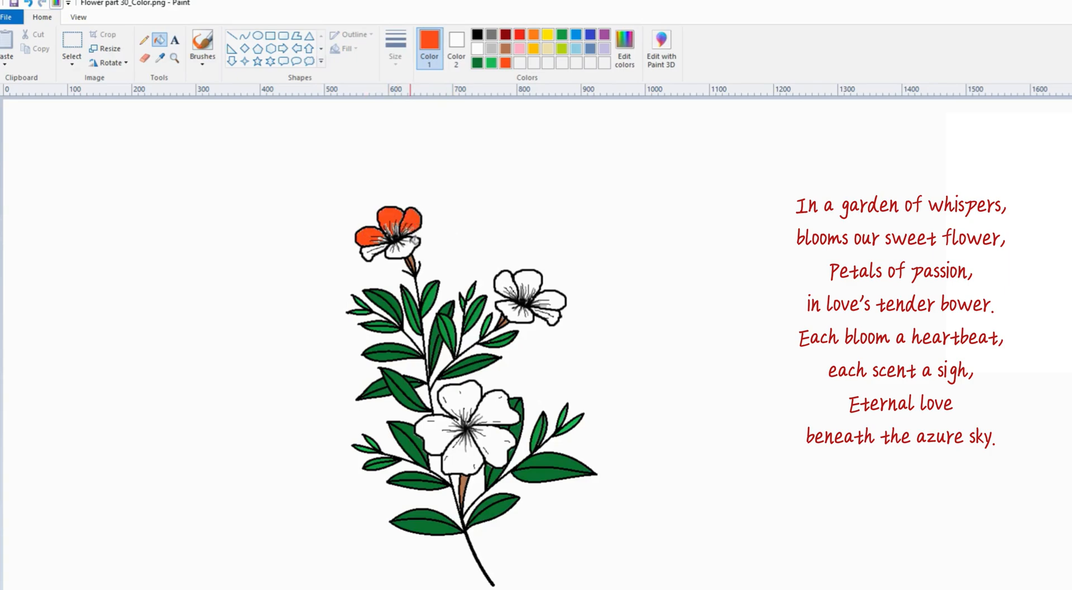
click(402, 248)
click(372, 255)
Fill all the petals of the right small flower with the same custom orange-red.
click(506, 283)
click(528, 279)
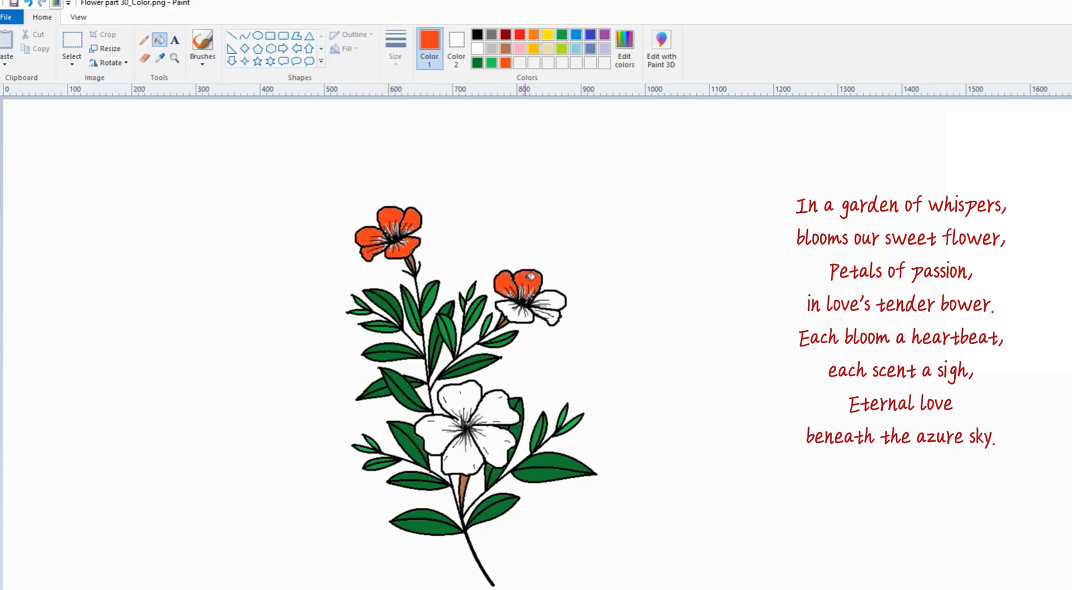
click(550, 299)
click(555, 315)
click(515, 311)
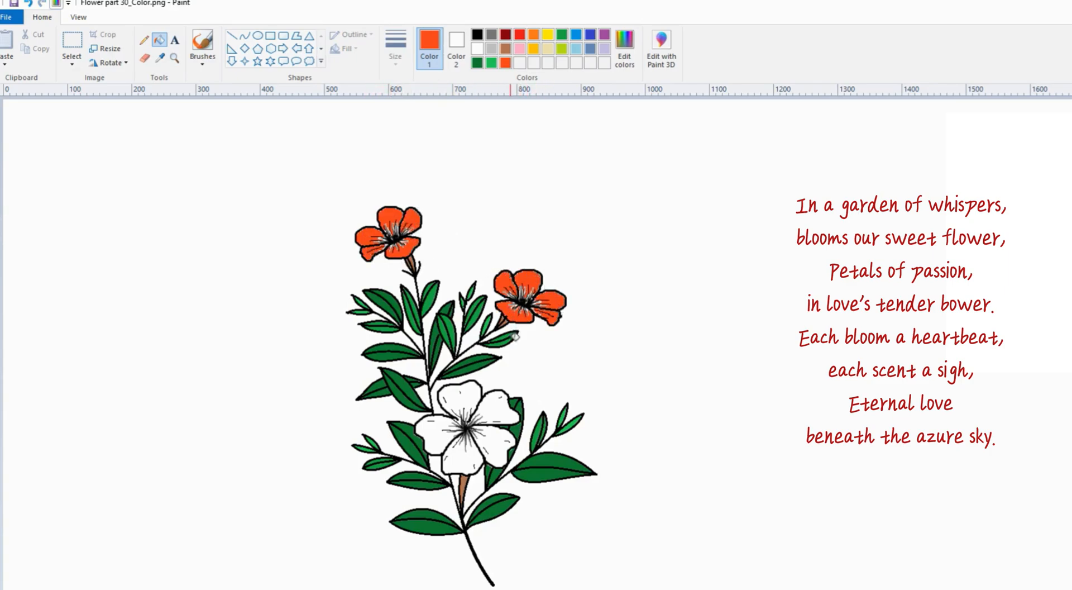
Fill the five petals of the large lower flower with the custom orange-red.
click(472, 398)
click(499, 402)
click(492, 447)
click(452, 458)
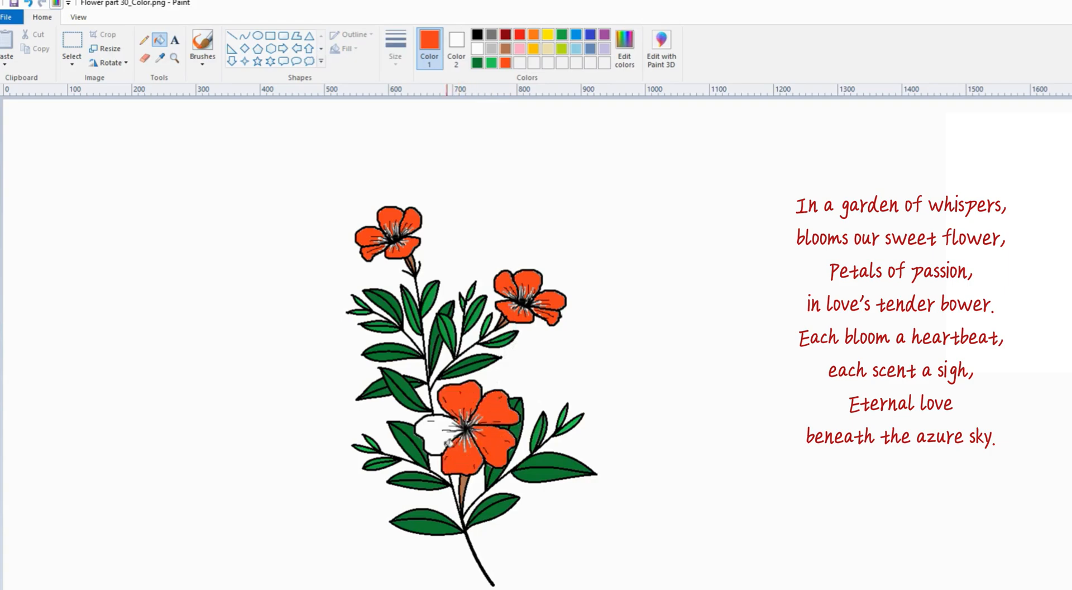
click(433, 432)
Set up the Watercolor brush at its thinnest size with a dark red custom colour made by darkening the palette red.
click(505, 34)
click(202, 48)
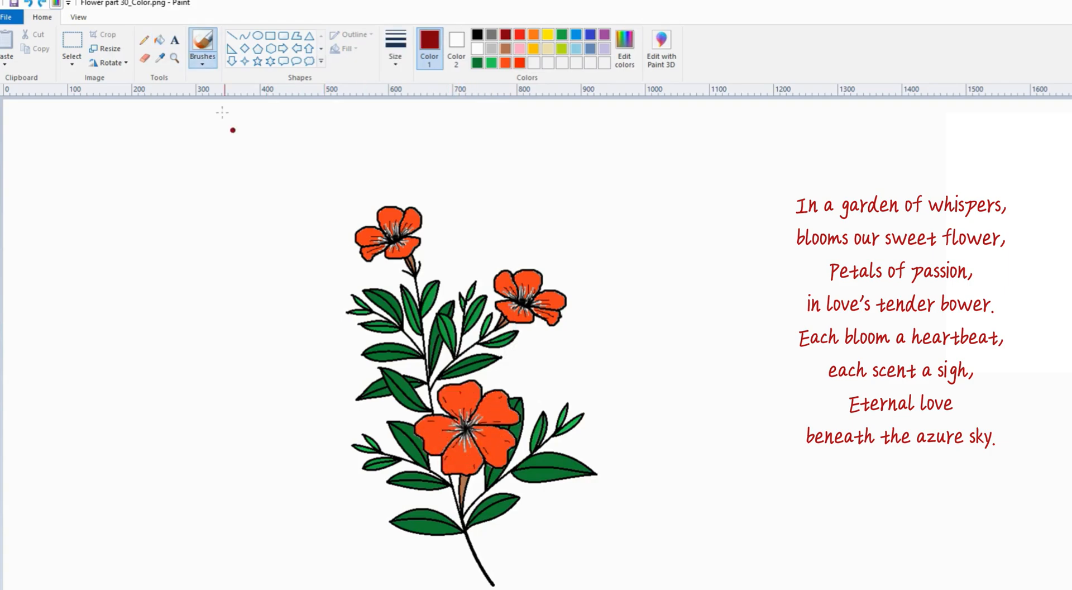
click(206, 59)
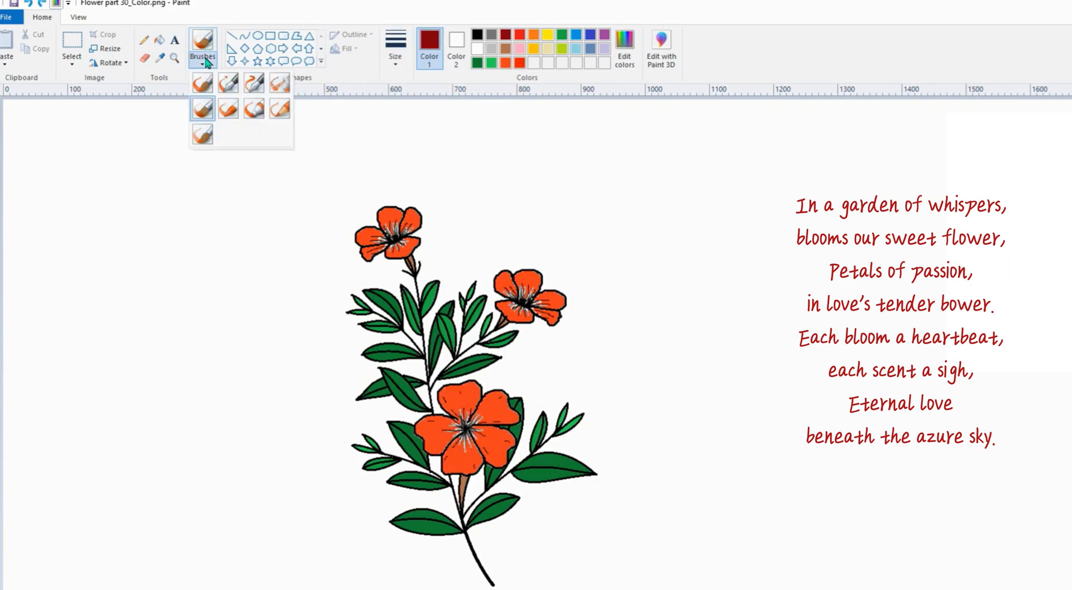
click(208, 131)
click(395, 53)
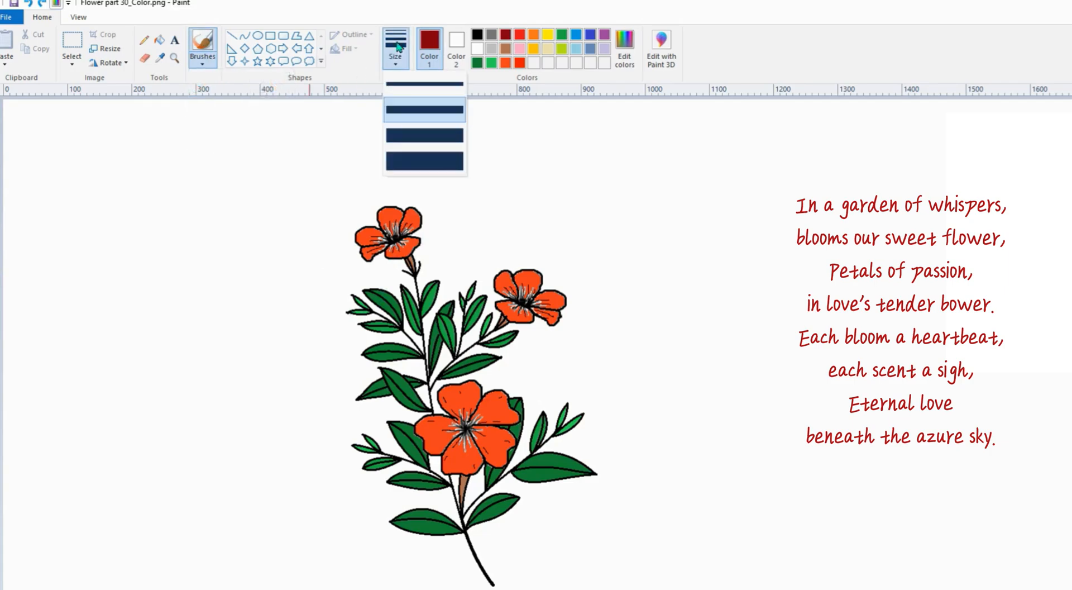
click(408, 85)
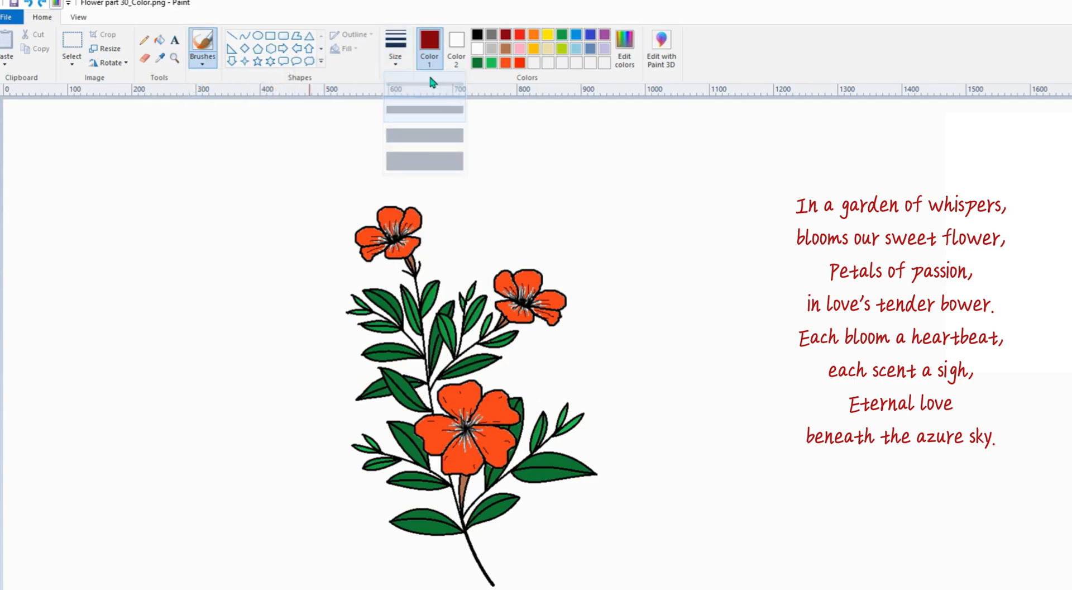
click(520, 38)
click(625, 49)
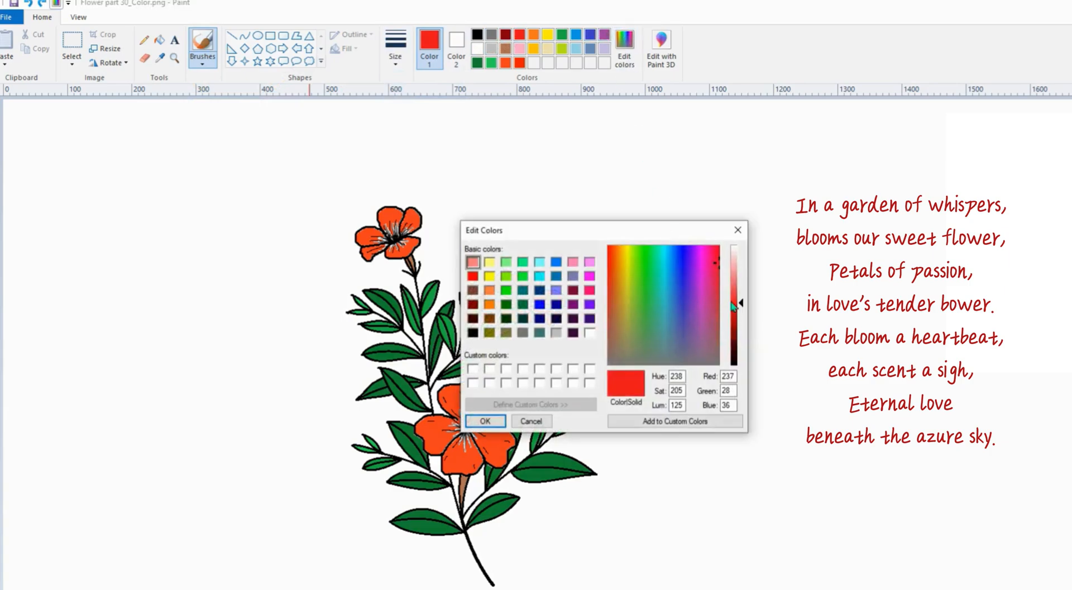
drag(740, 303, 737, 335)
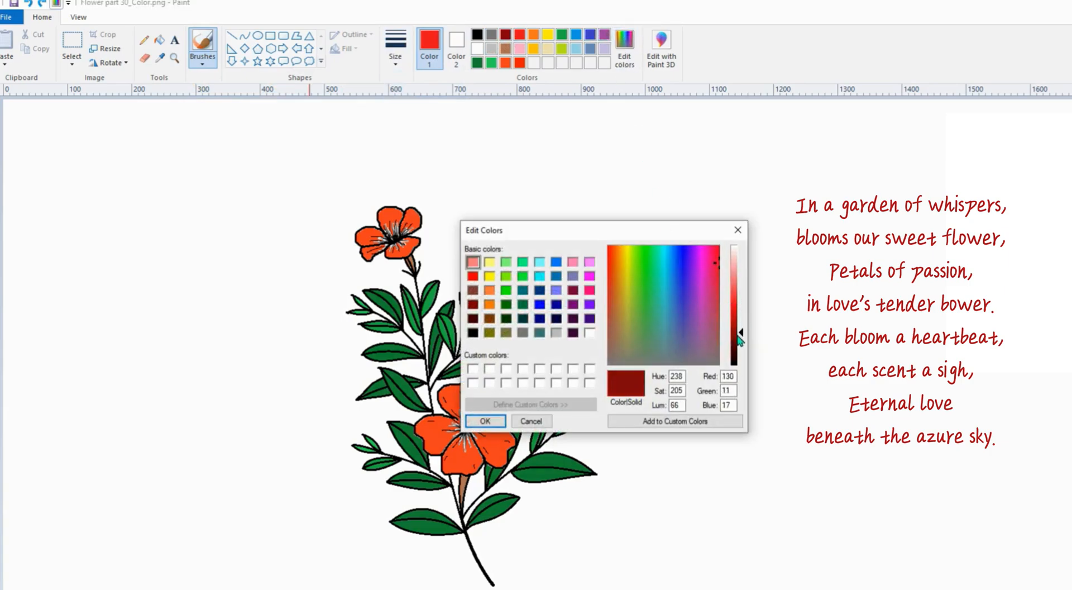
click(485, 420)
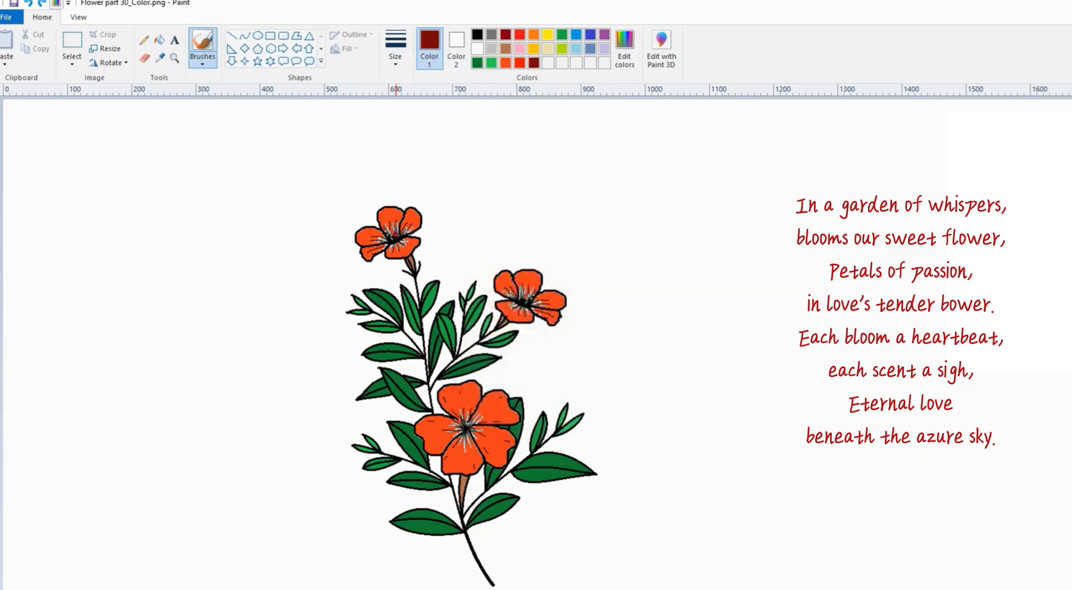
Paint short dark red shading strokes radiating from the centres of all three flowers, undoing a stray stroke, and leave the brush.
drag(394, 236, 389, 225)
key(ctrl+z)
mouse_move(523, 301)
mouse_down()
mouse_move(517, 284)
mouse_move(536, 293)
mouse_up()
drag(524, 304, 522, 318)
drag(464, 427, 468, 406)
drag(467, 426, 472, 415)
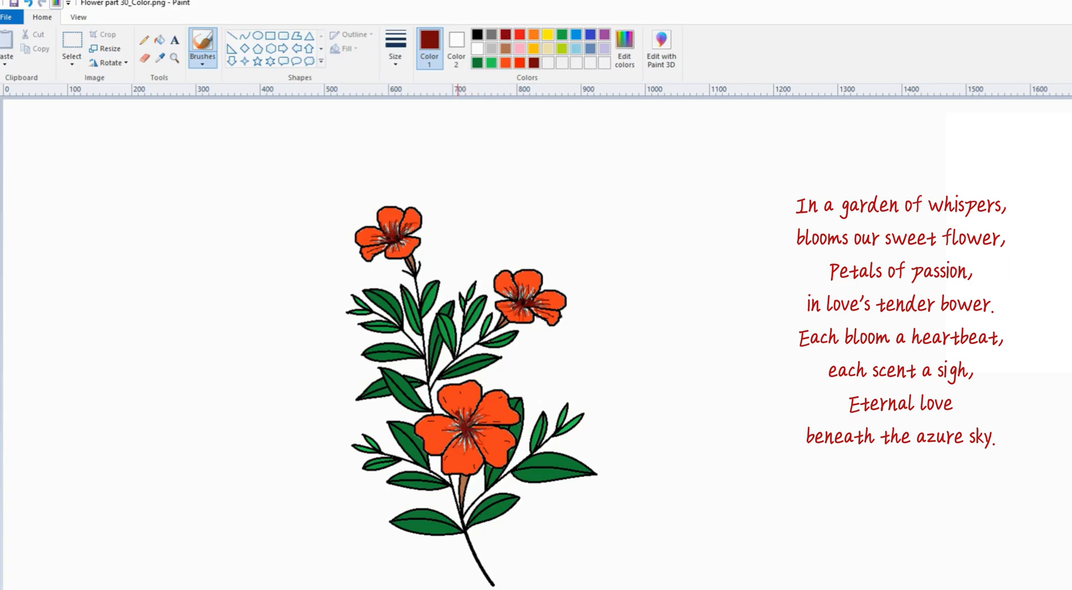
click(505, 35)
click(72, 41)
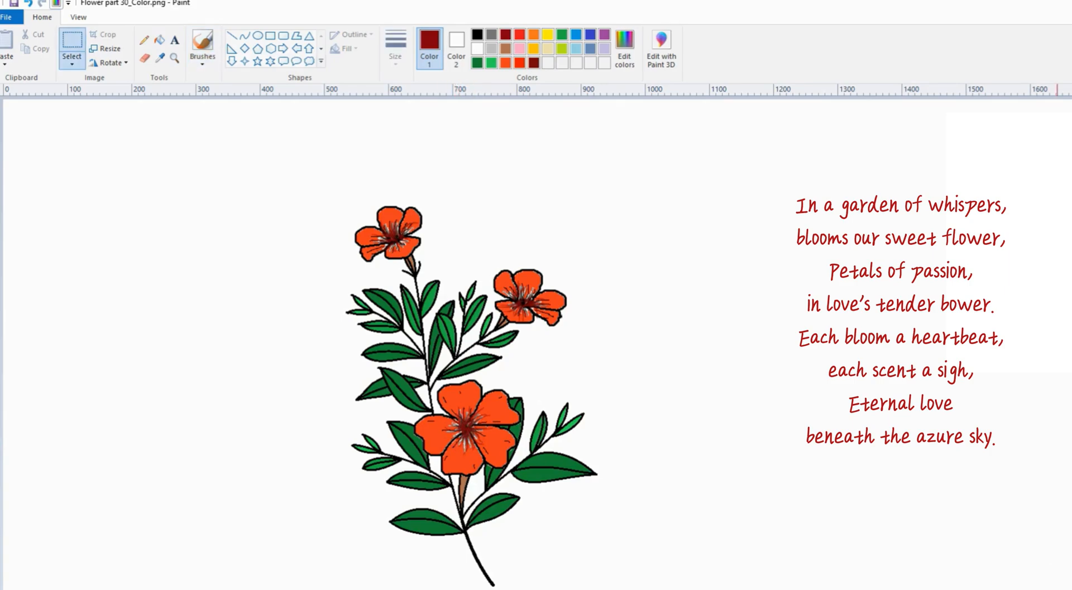